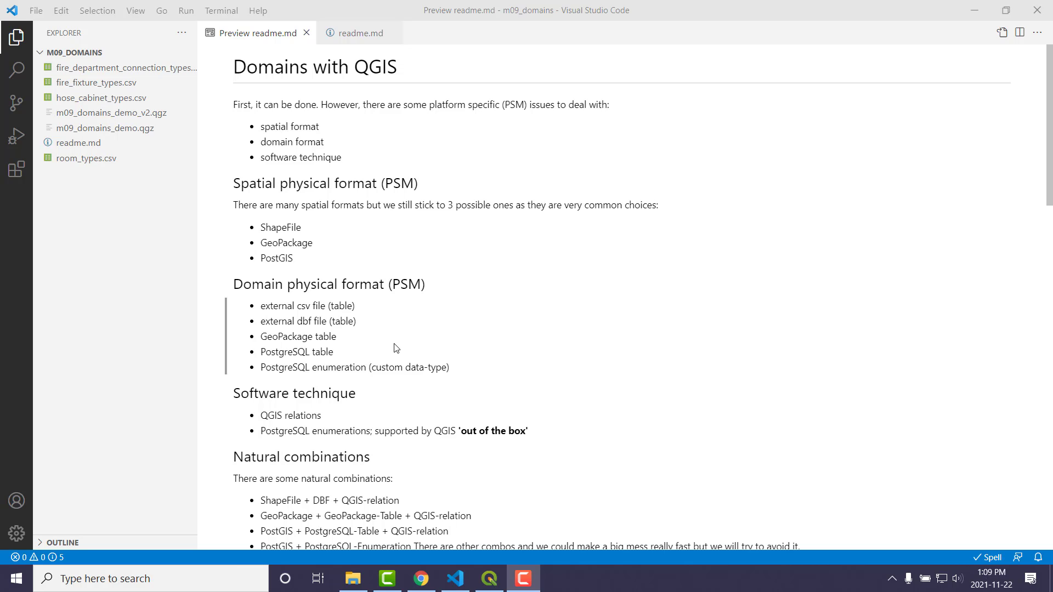
Scroll the readme preview down past the natural combinations list to the Demo details heading.
scroll(550, 273, "down", 3)
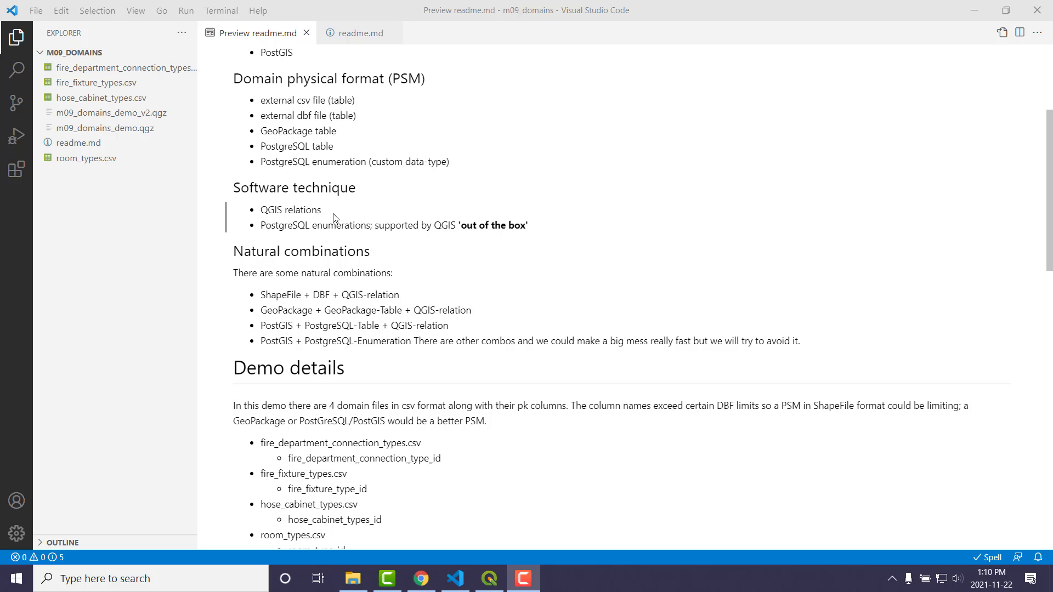
Scroll further to reveal the four domain CSV files and the GeoPackage Steps to test.
scroll(252, 308, "down", 5)
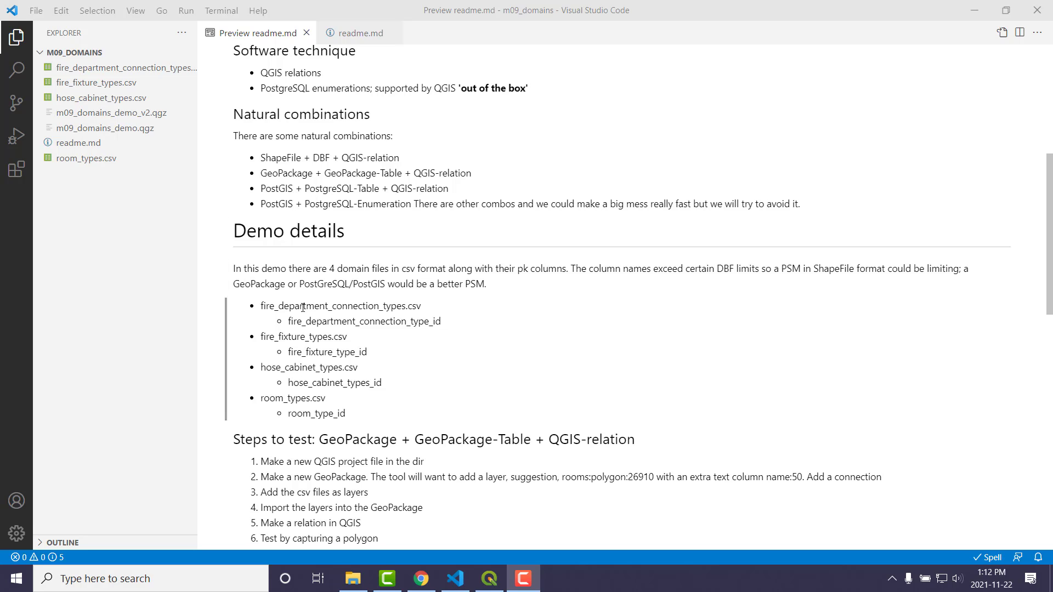
Highlight the fire_department_connection_type_id column, the GeoPackage combination, and the polygon-capture test step.
scroll(333, 319, "down", 1)
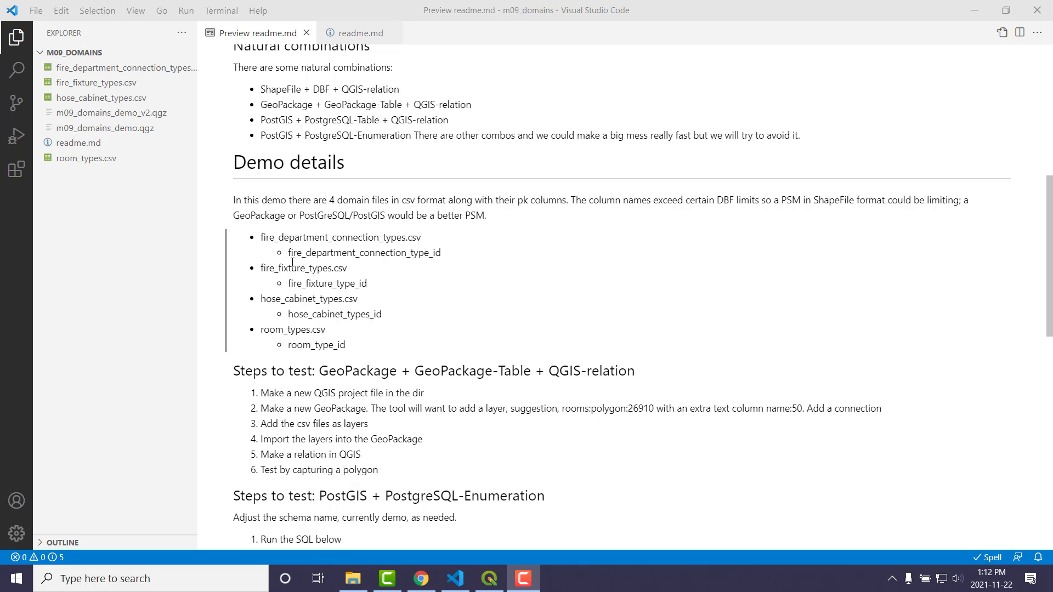
left_click_drag(288, 255, 480, 253)
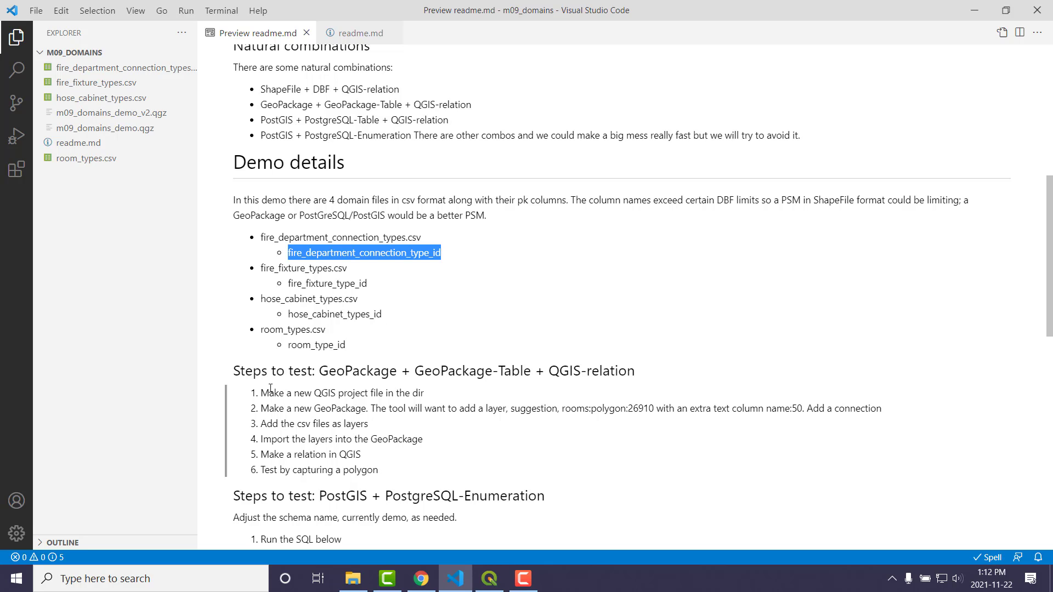
left_click_drag(319, 371, 659, 376)
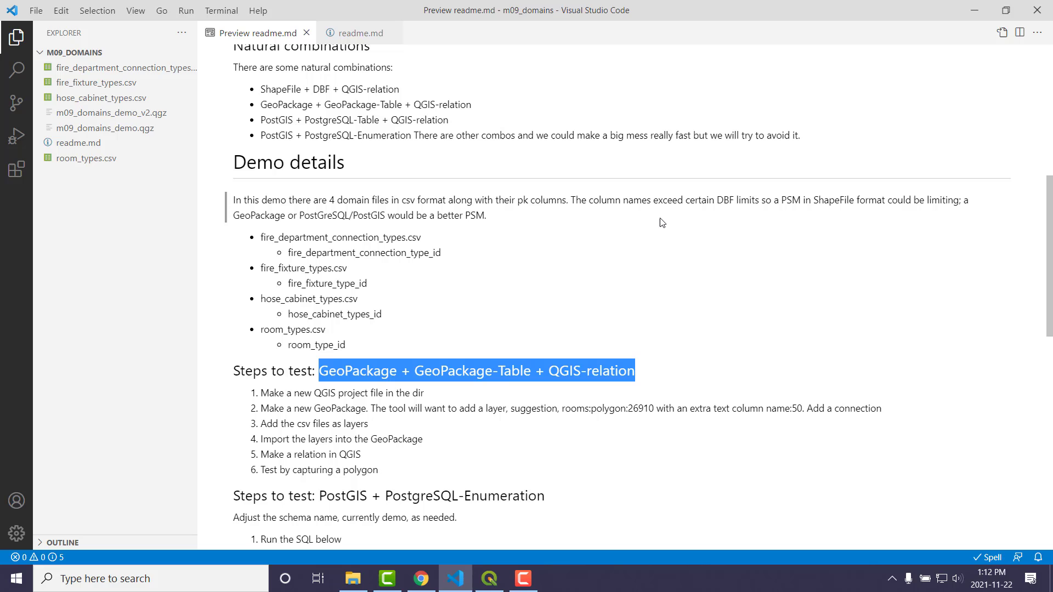
scroll(663, 222, "down", 1)
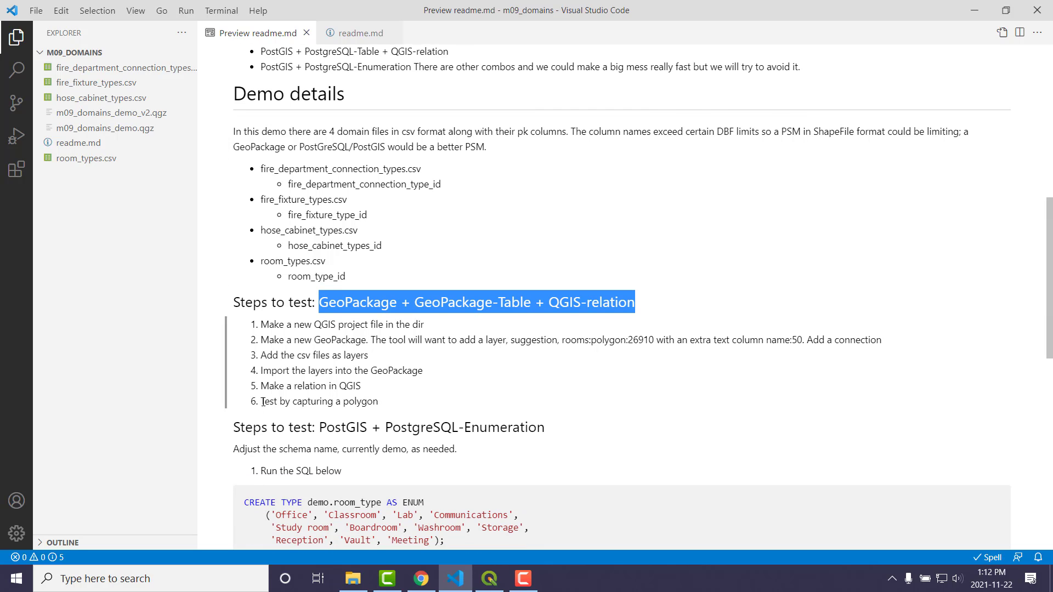
left_click_drag(264, 402, 387, 405)
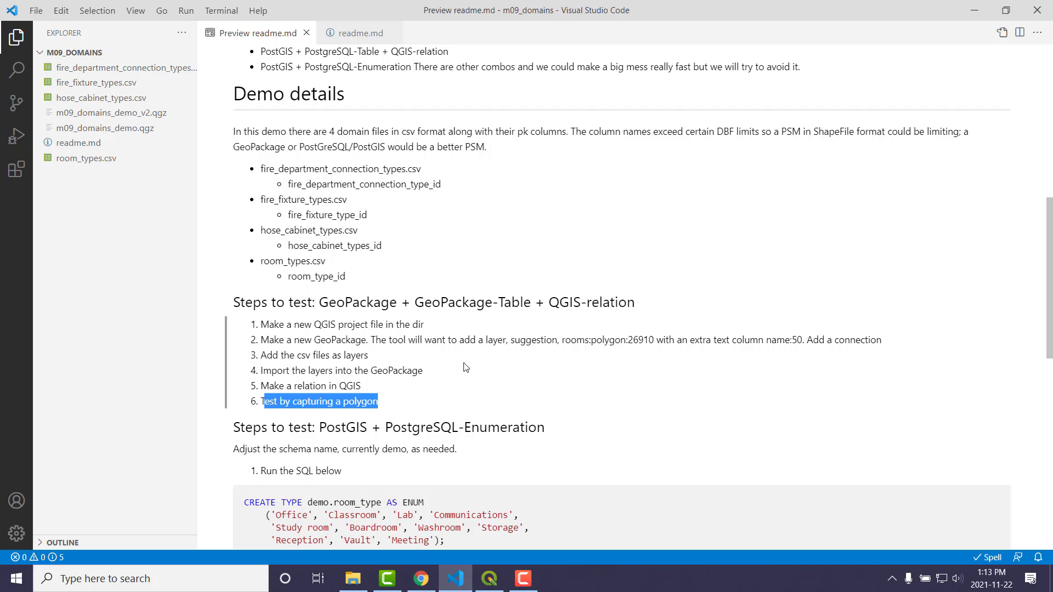
Scroll to the PostGIS enumeration steps and select the whole SQL code block.
scroll(466, 368, "down", 2)
scroll(466, 202, "down", 2)
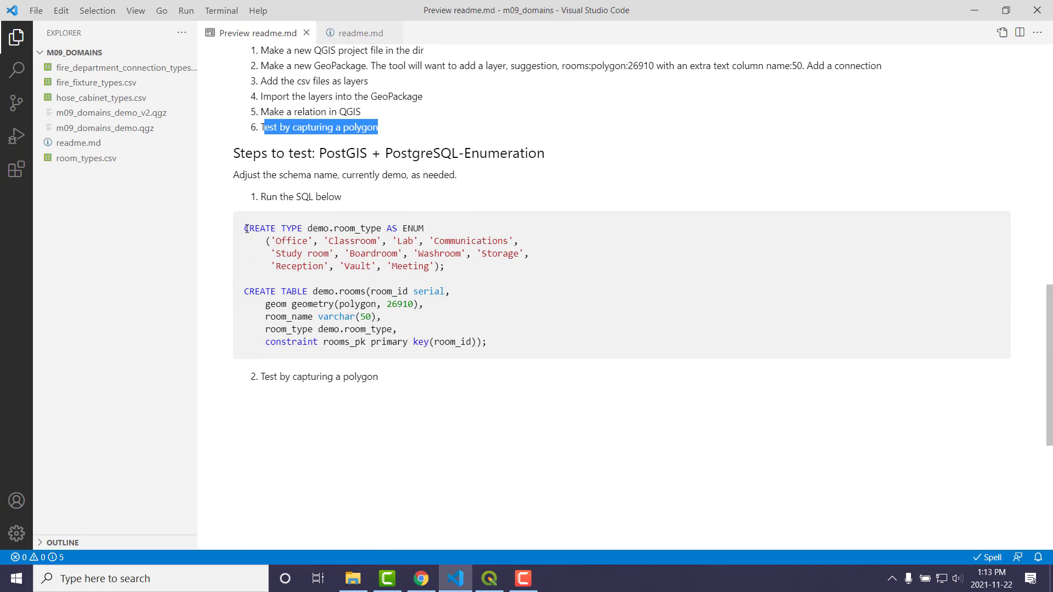
left_click_drag(246, 228, 524, 357)
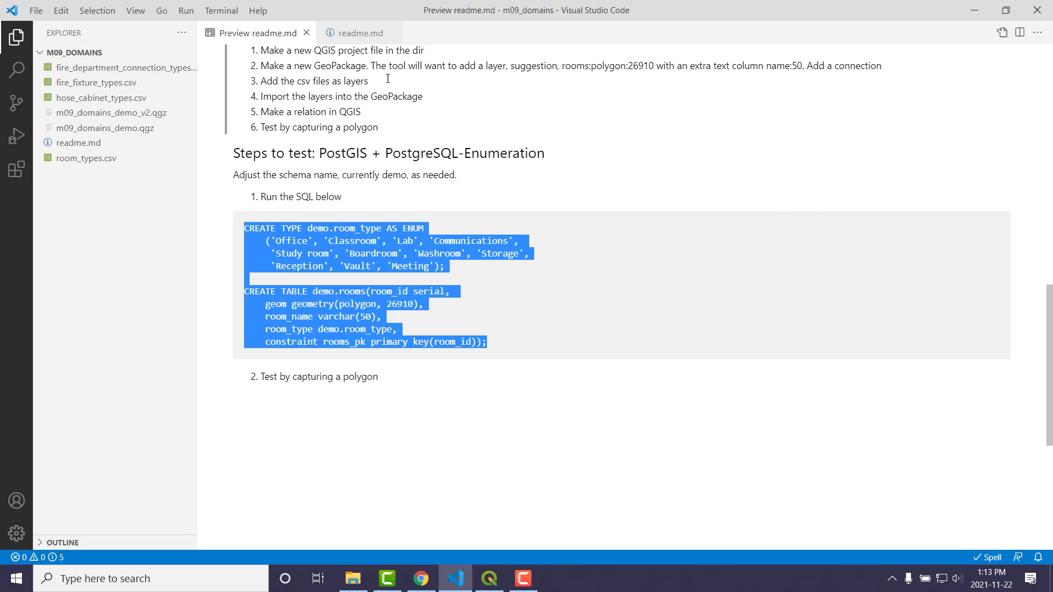
Switch to QGIS and expand Project Home to list the domain CSVs and both m09_domains_demo projects.
left_click(498, 587)
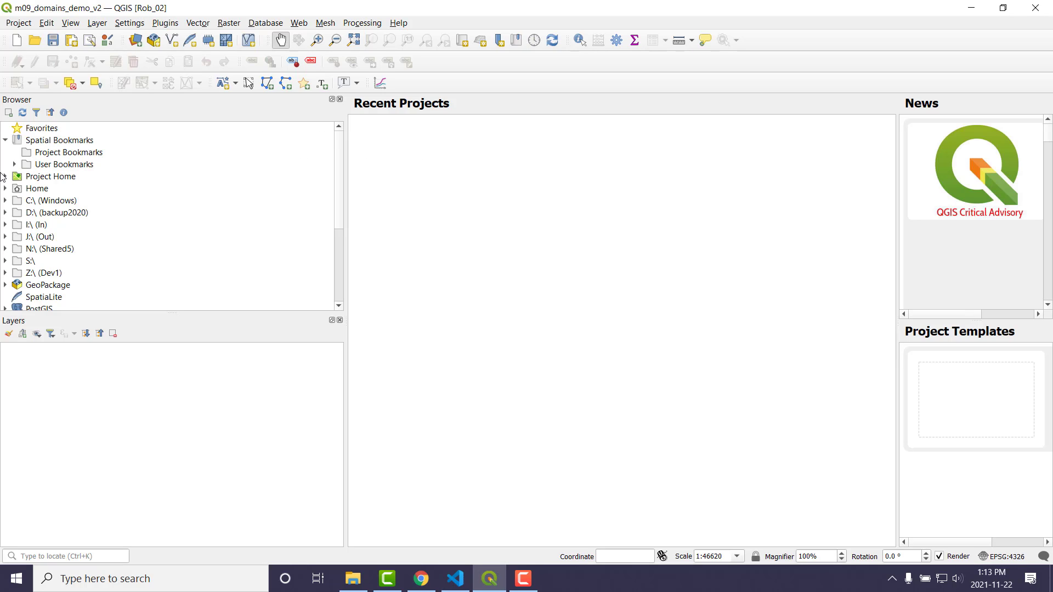
left_click(6, 176)
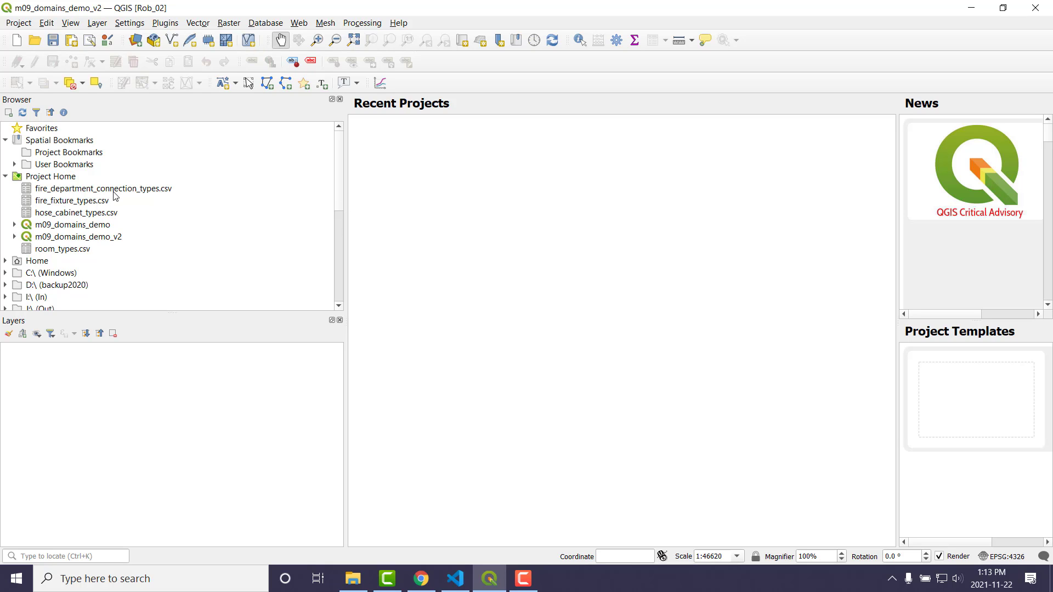
left_click(61, 179)
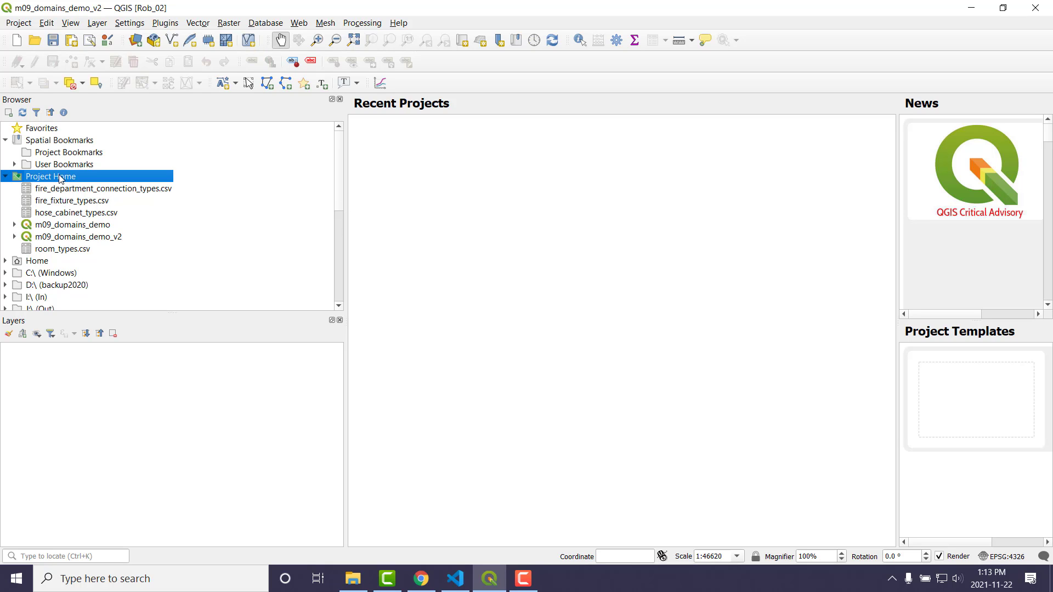
Start a new GeoPackage in Project Home named bcit_lis with a table called rooms.
right_click(62, 179)
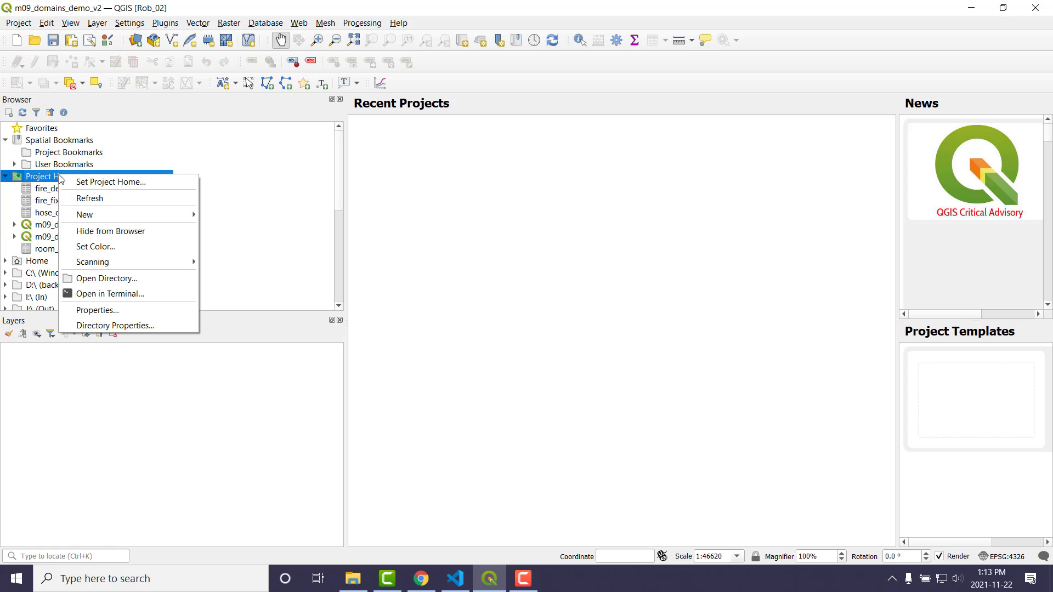
mouse_move(111, 220)
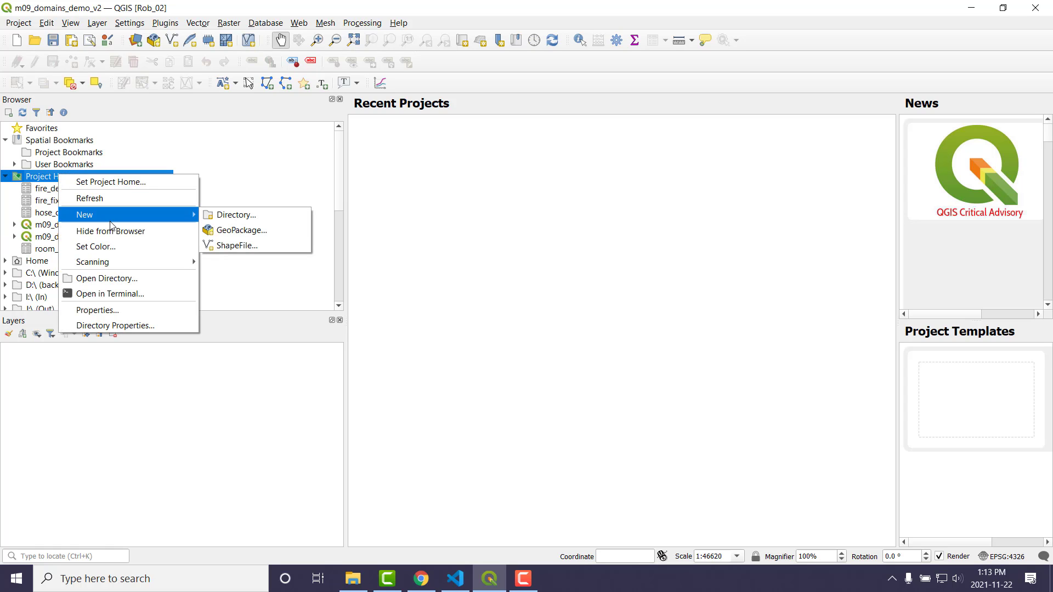
left_click(254, 233)
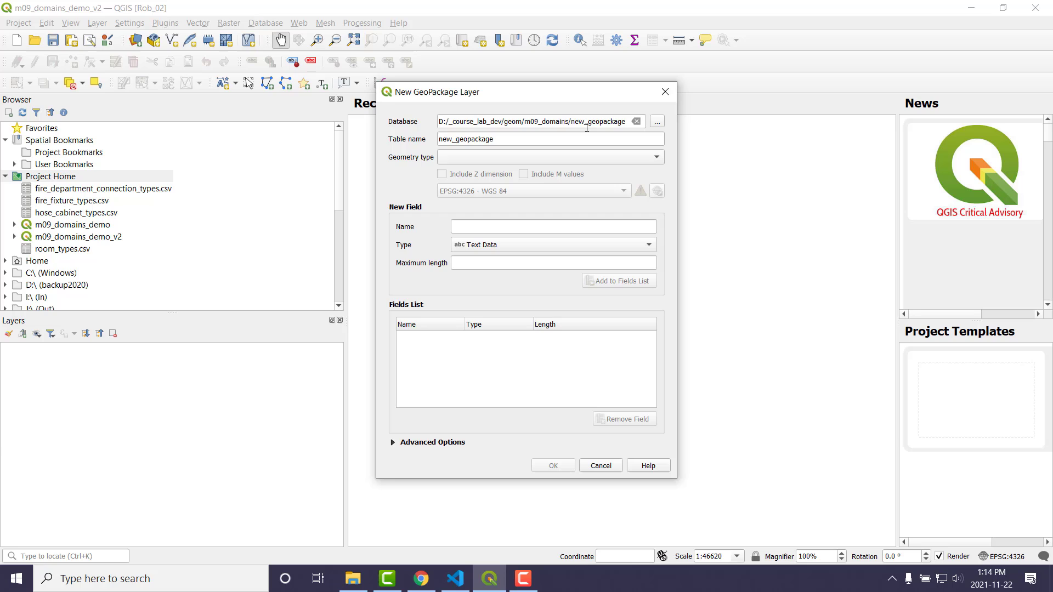
left_click_drag(571, 122, 645, 120)
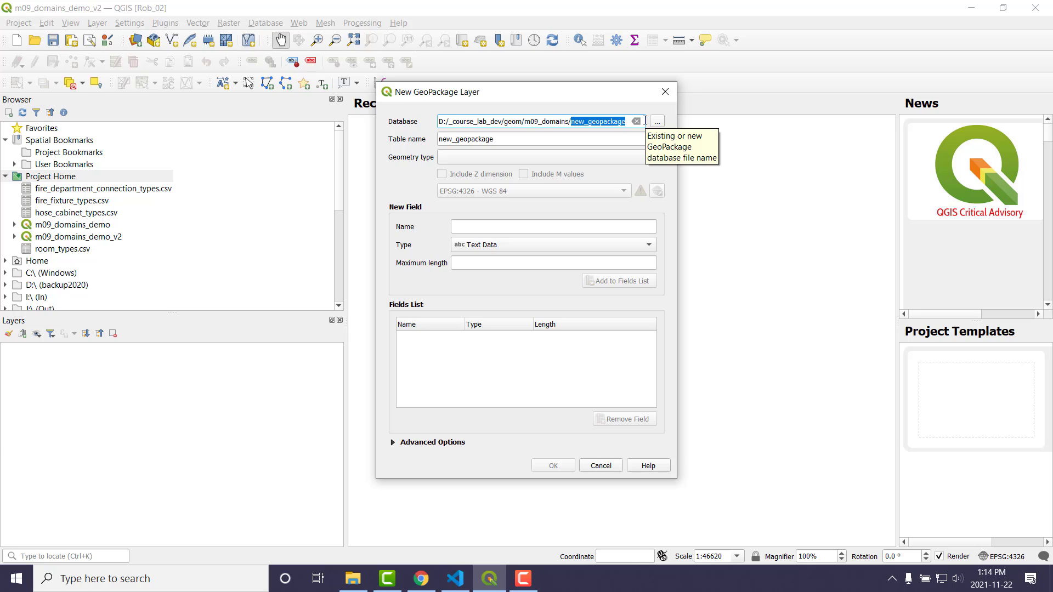
type("bcit_lis")
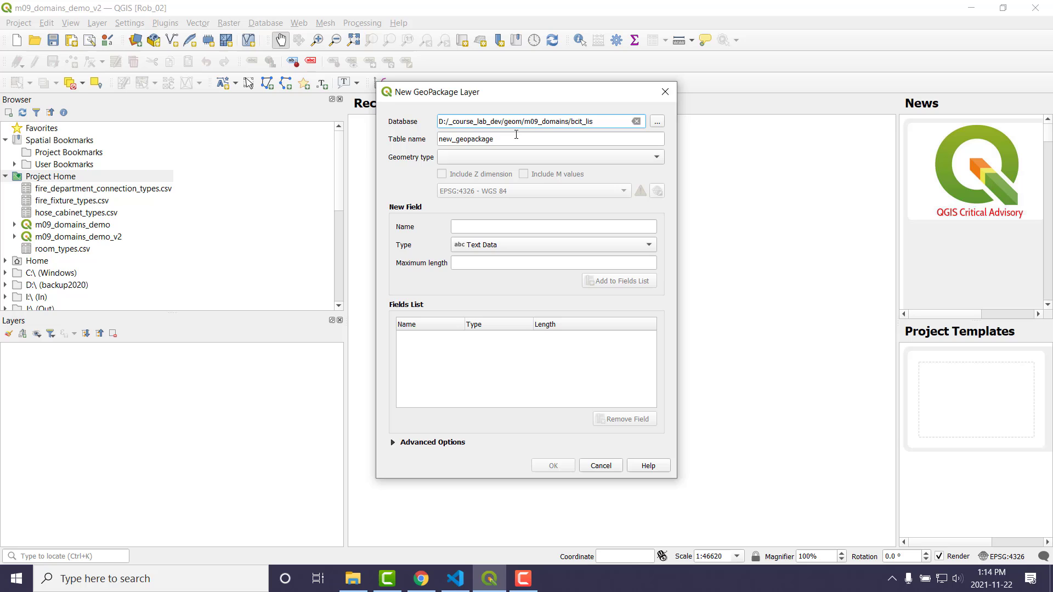
left_click(517, 137)
left_click_drag(518, 137, 371, 135)
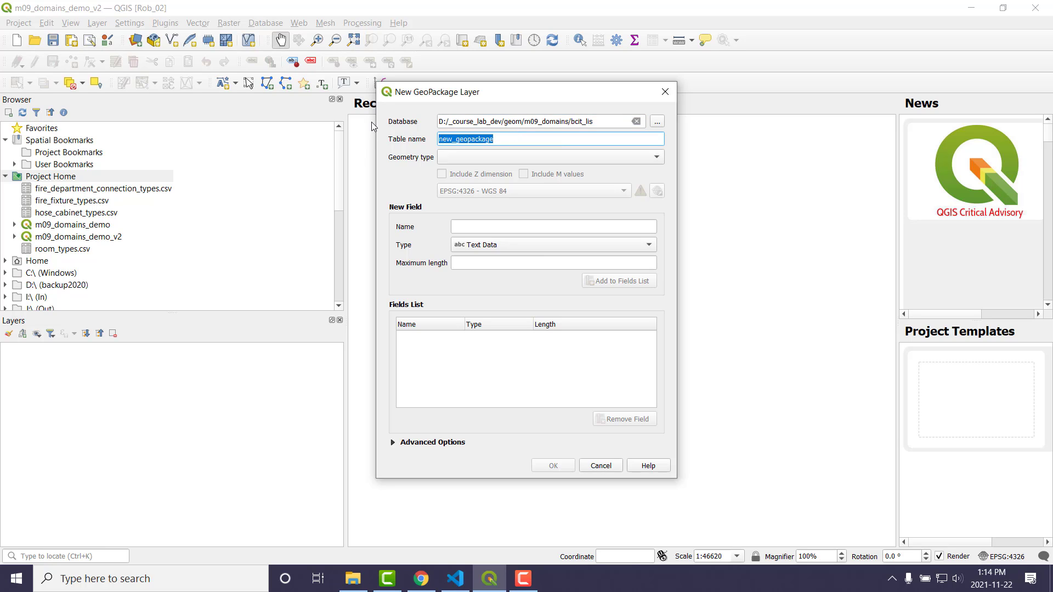
type("rooms")
Set the rooms geometry to Polygon and the CRS to EPSG:26910 NAD83 / UTM zone 10N.
left_click(466, 158)
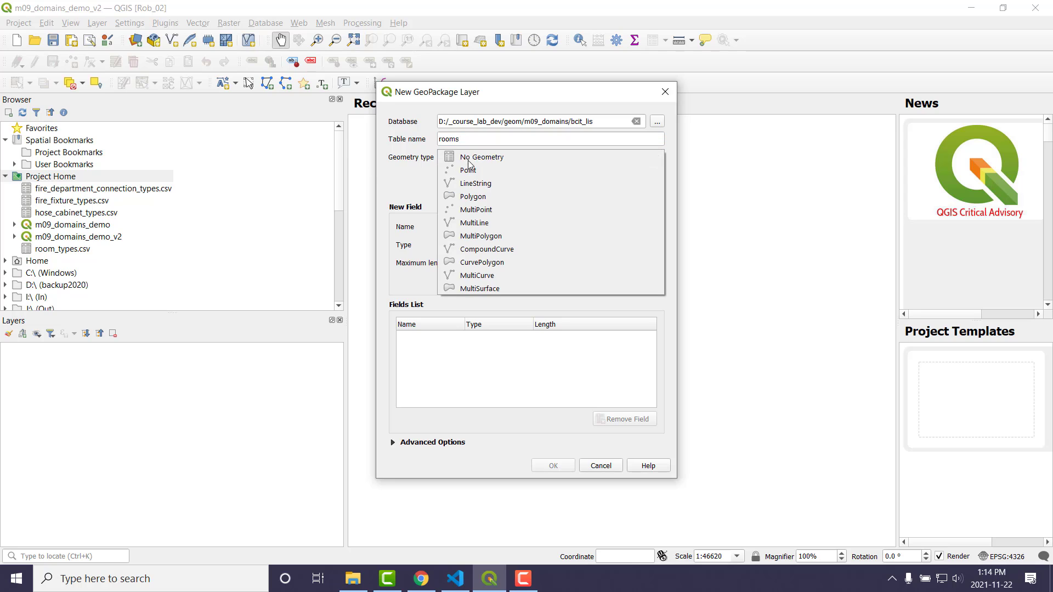
left_click(487, 196)
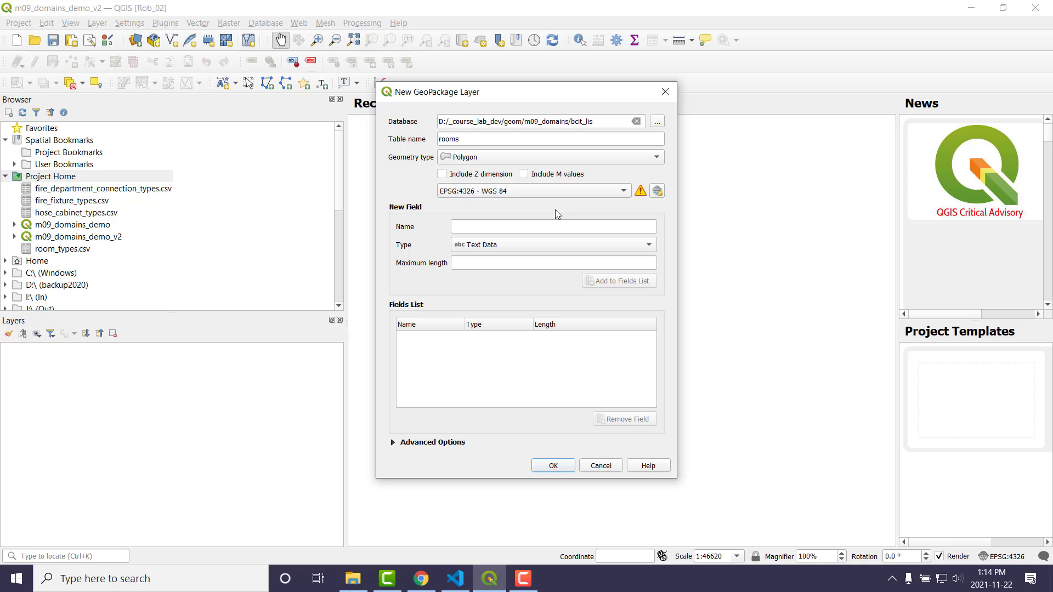
left_click(658, 192)
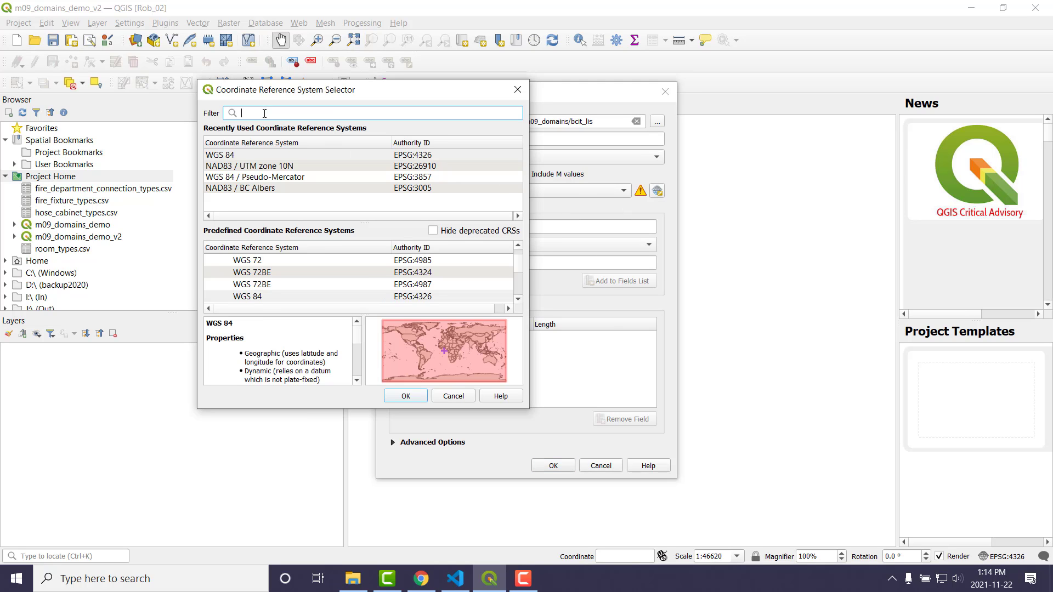
type("2")
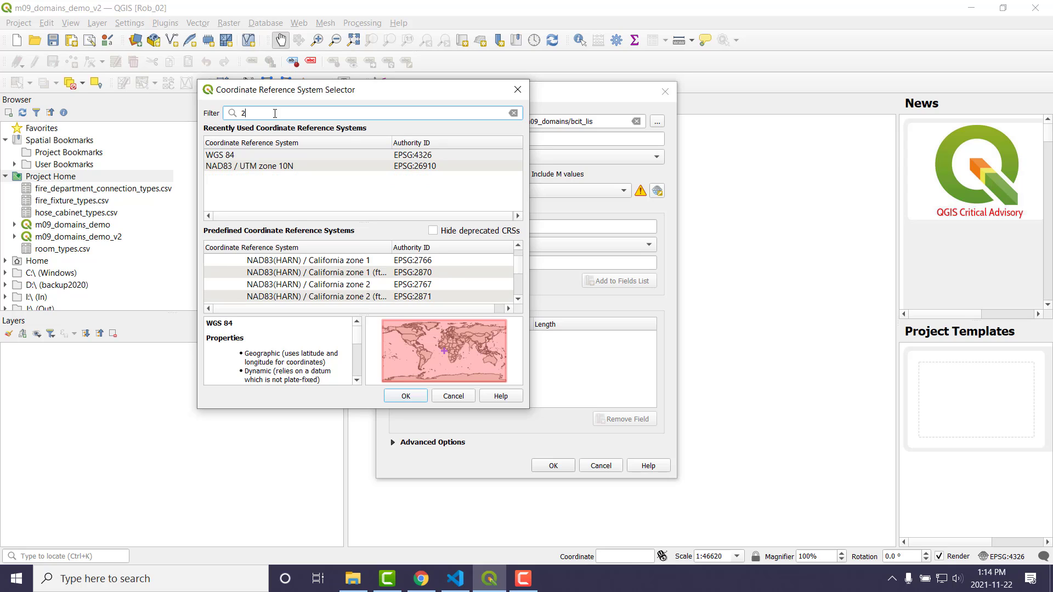
type("6910")
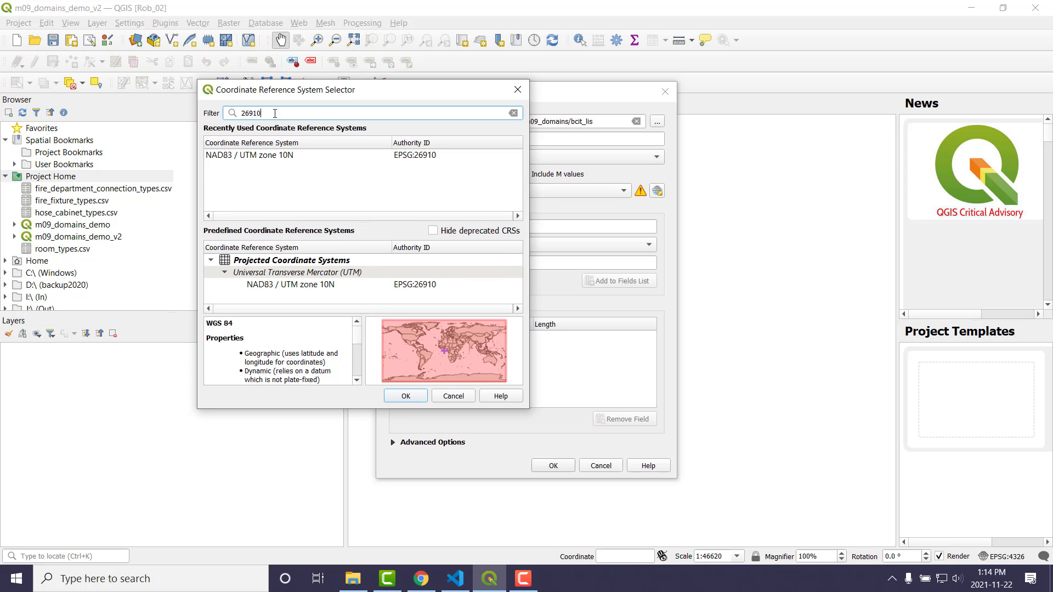
left_click(280, 285)
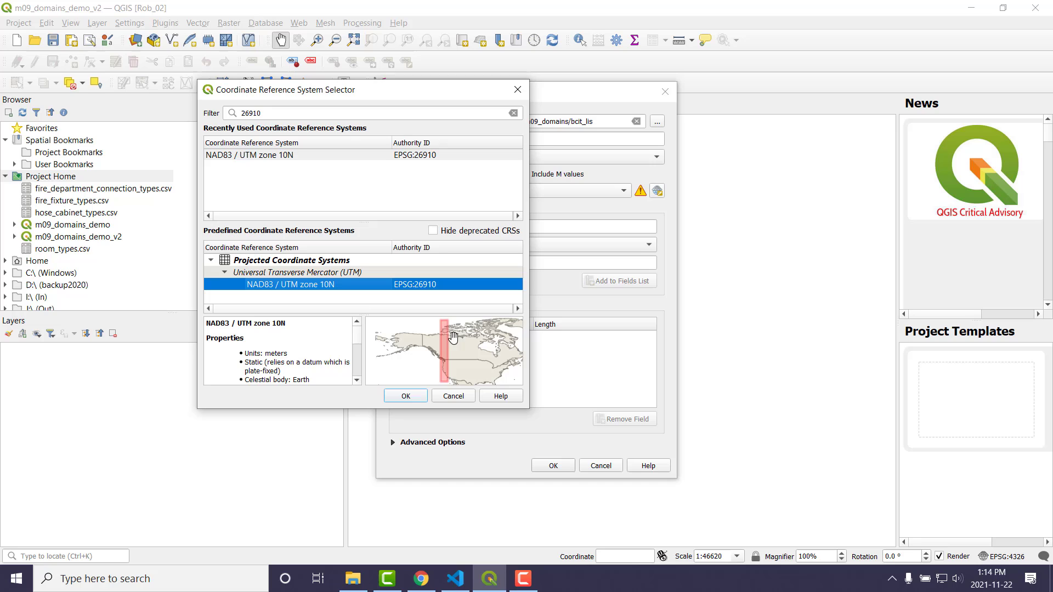
left_click(405, 398)
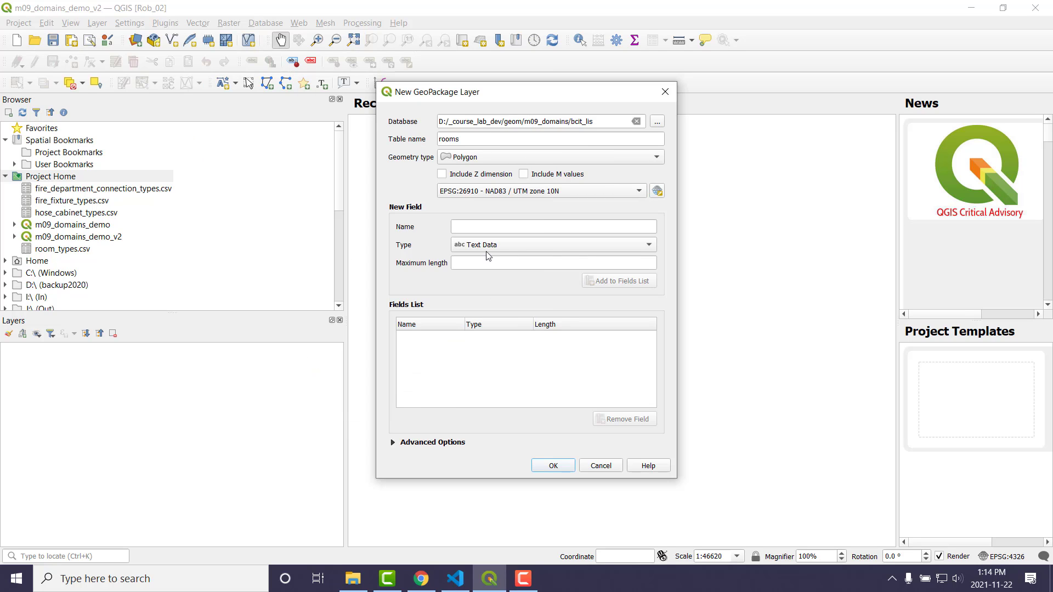
Add a room_name text field with maximum length 50 to the rooms table.
left_click(469, 224)
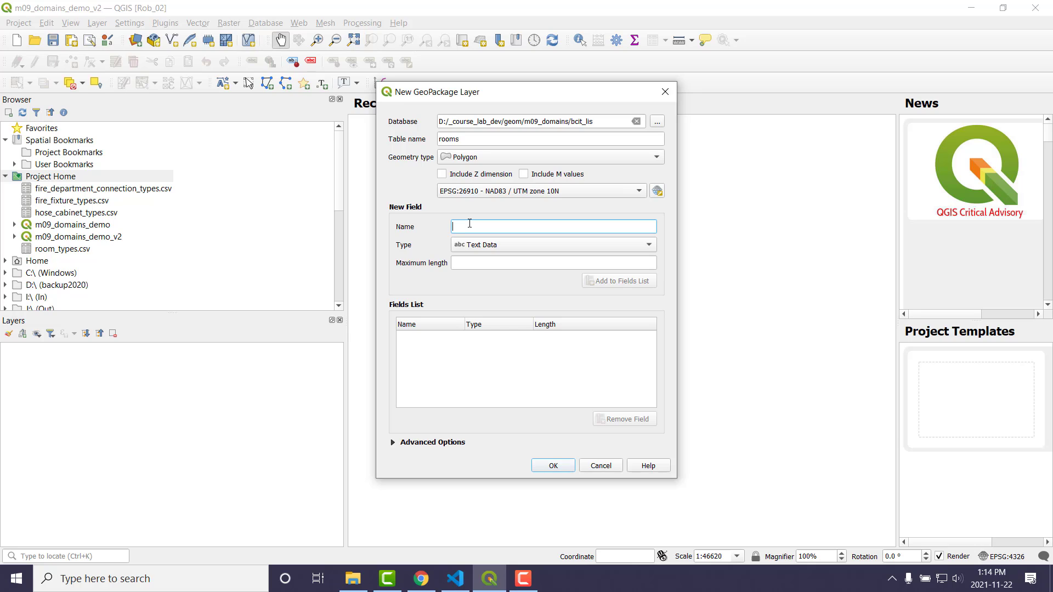
type("room_name")
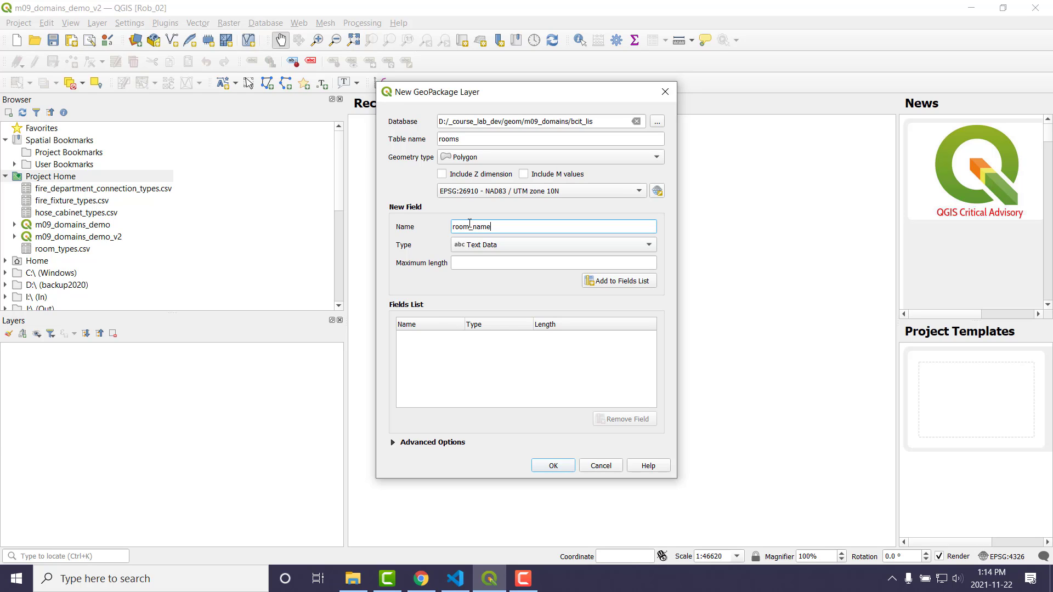
left_click(484, 263)
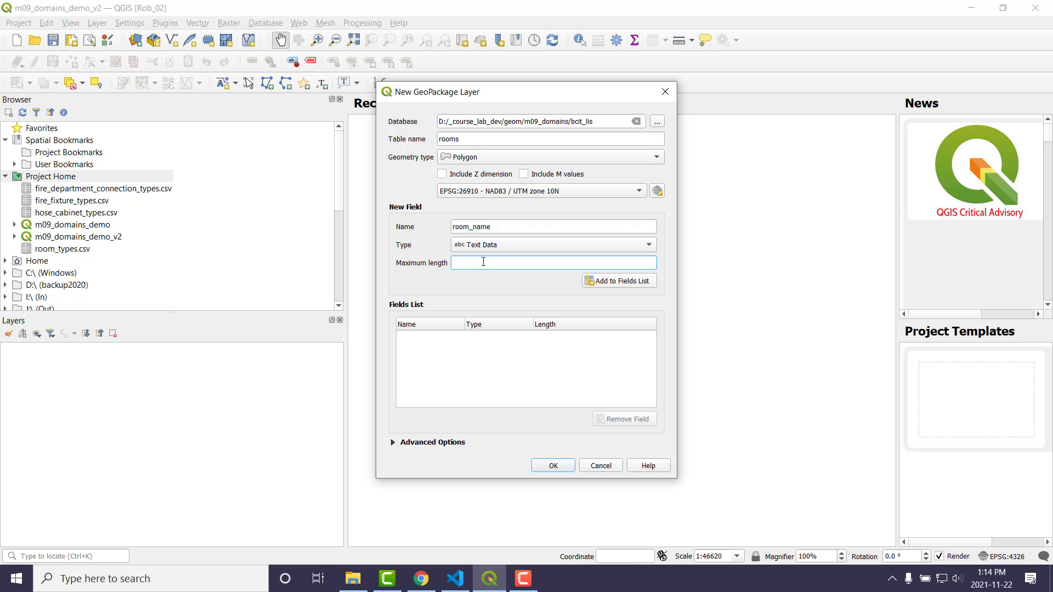
type("50")
left_click(617, 282)
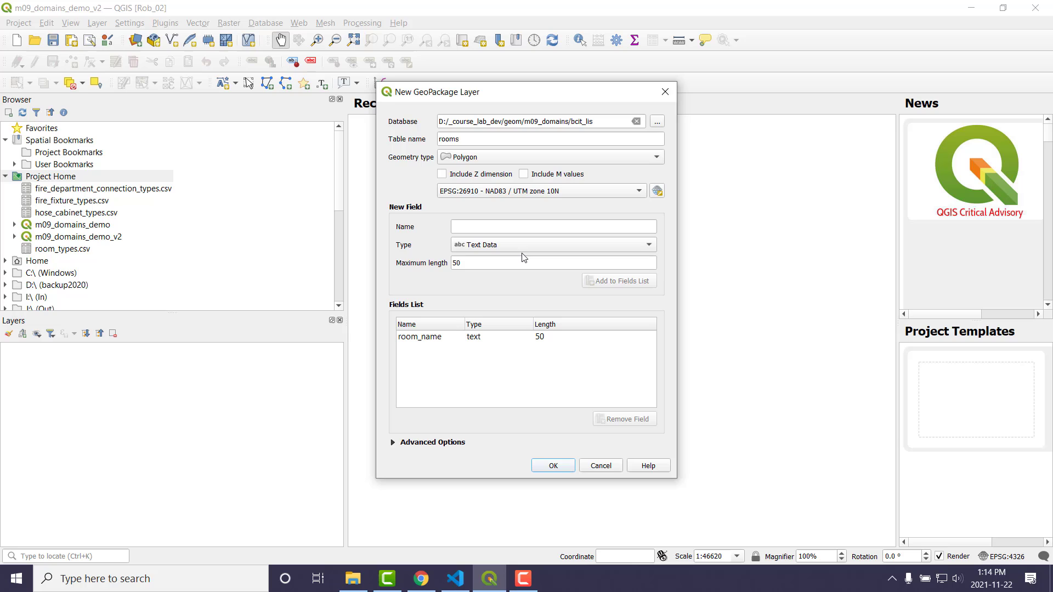
Add a room_type_id whole-number (integer) field to the fields list.
left_click(470, 224)
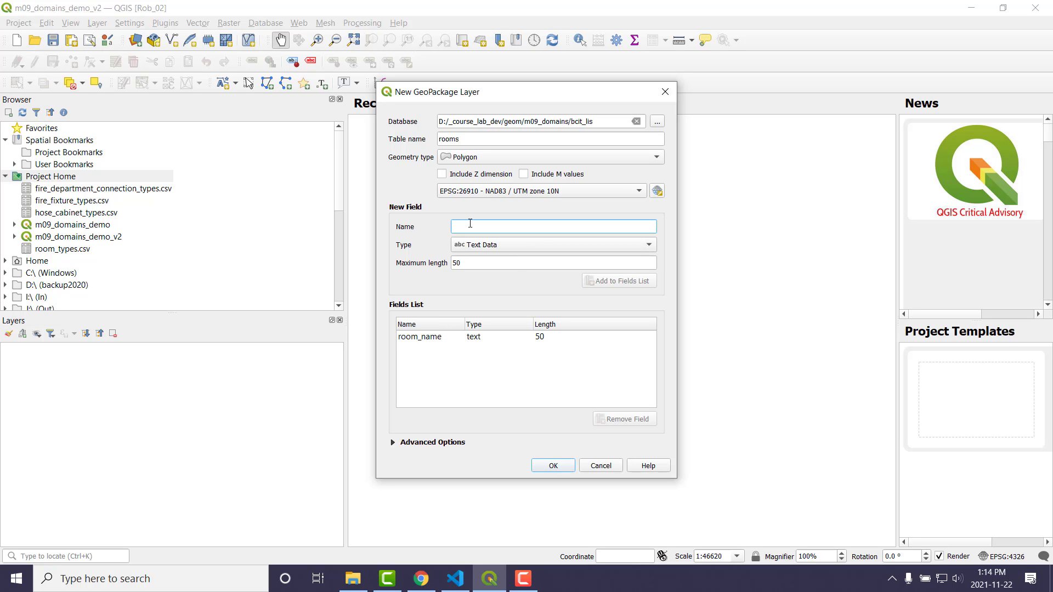
type("room")
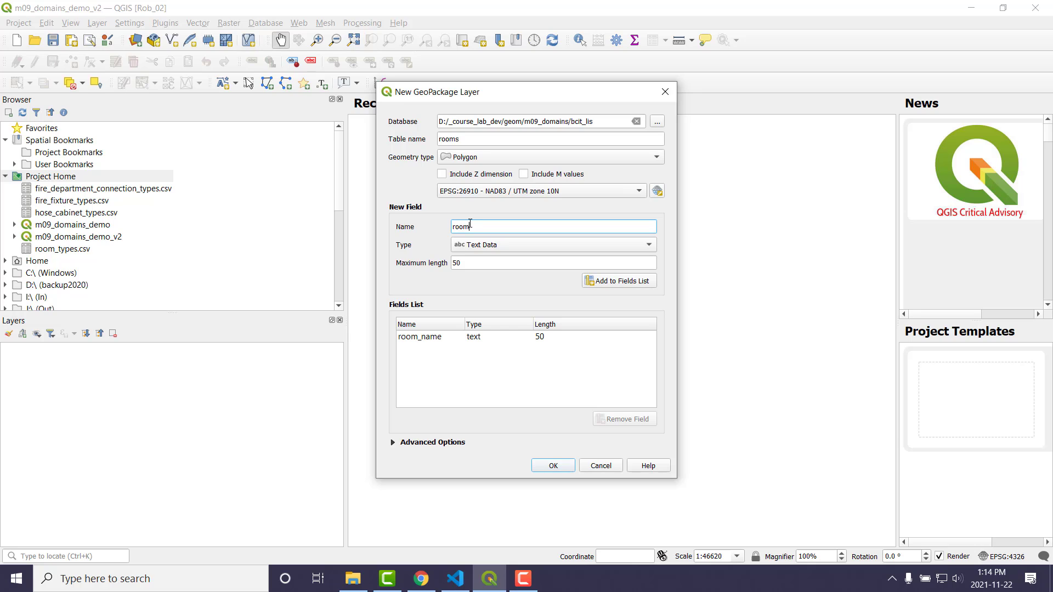
type("_type_id")
left_click(482, 247)
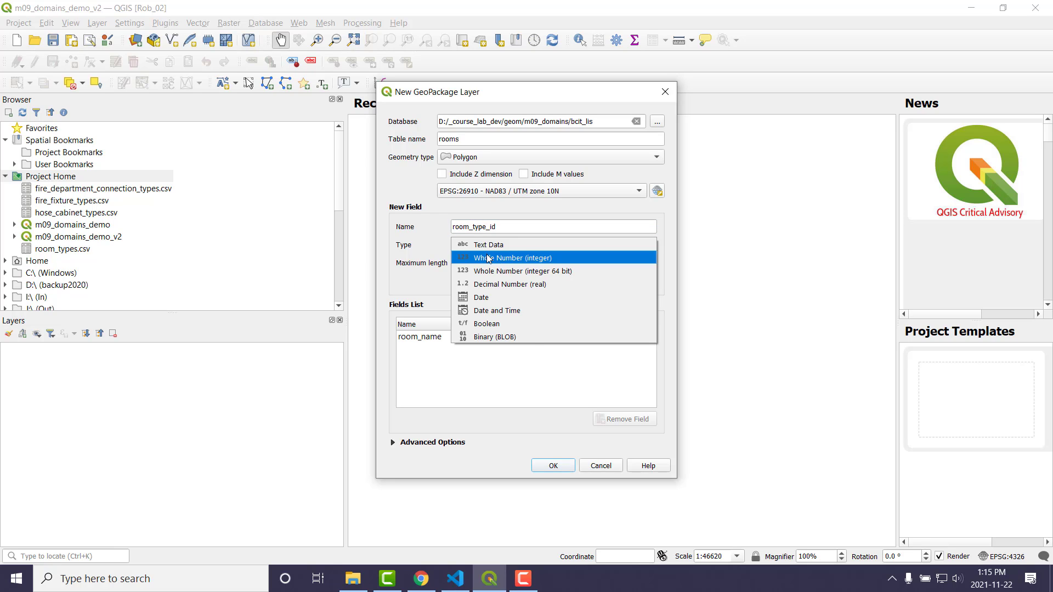
left_click(481, 257)
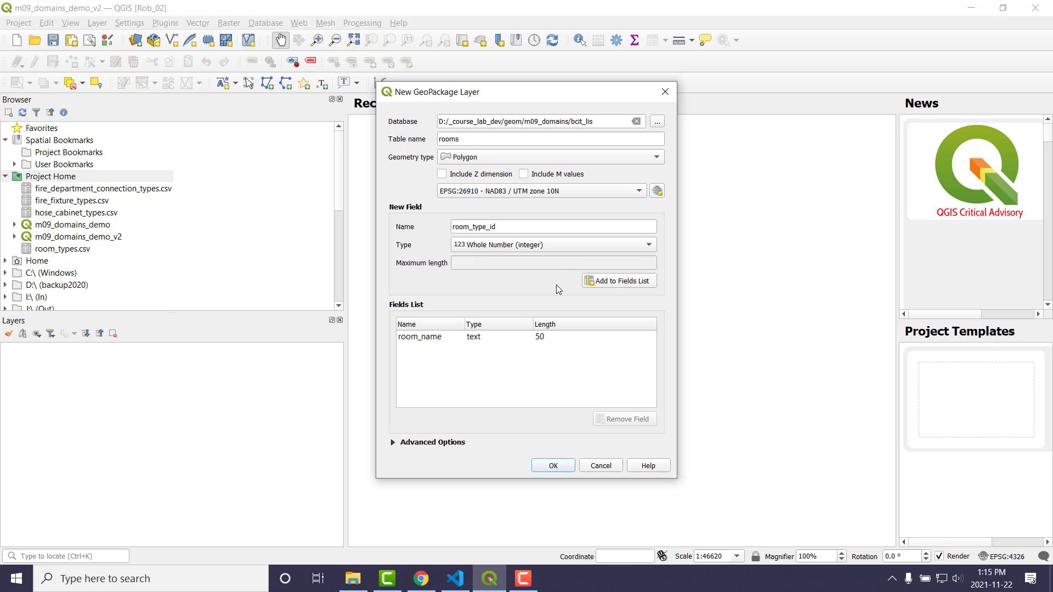
left_click(614, 285)
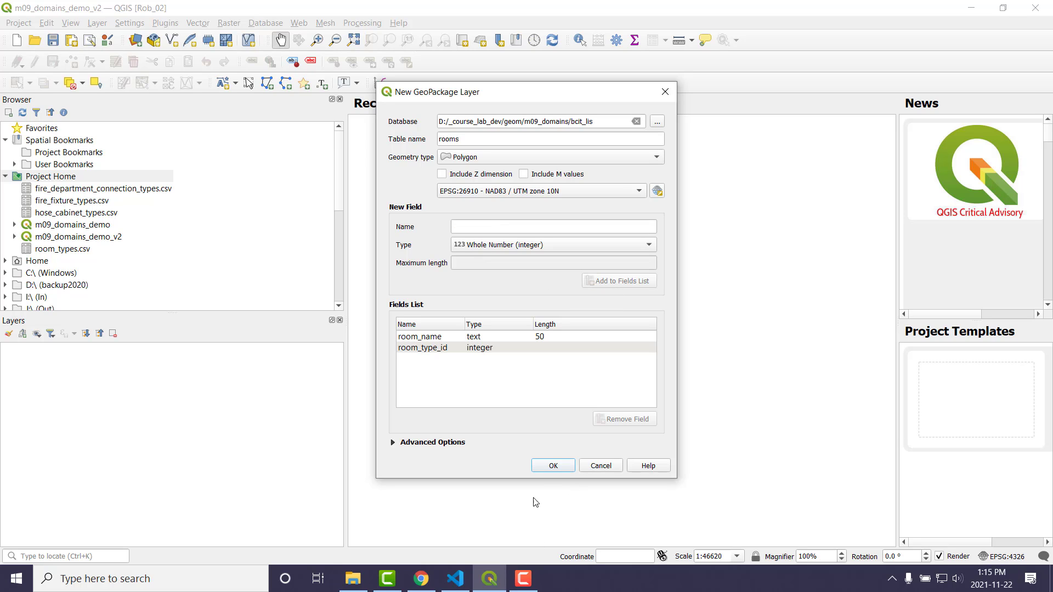
Create bcit_lis.gpkg and load its rooms table into the map, accepting the coordinate transformation.
left_click(552, 466)
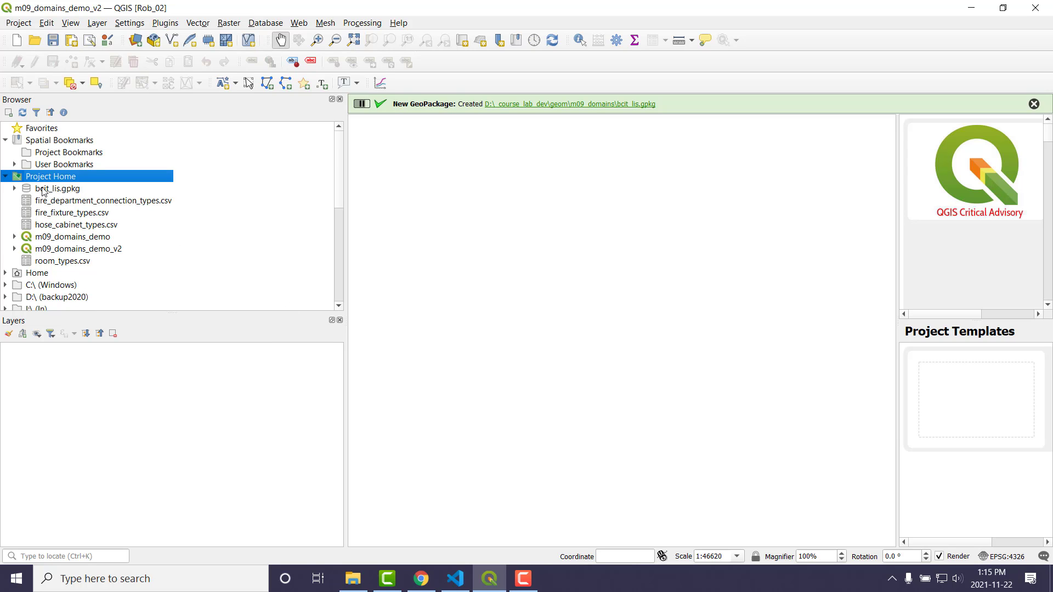
left_click(14, 189)
double_click(64, 201)
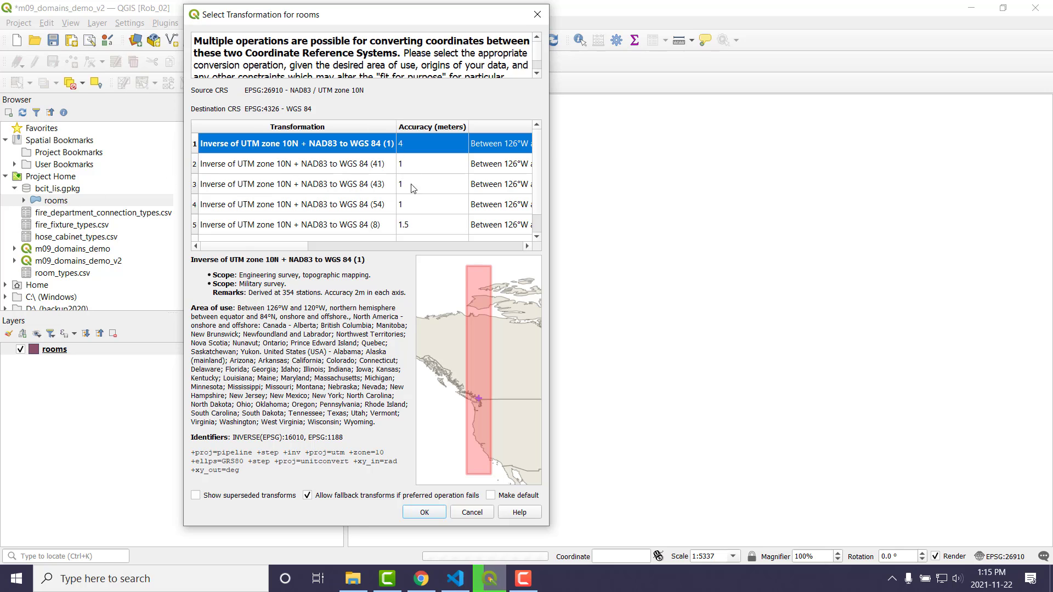
left_click(432, 515)
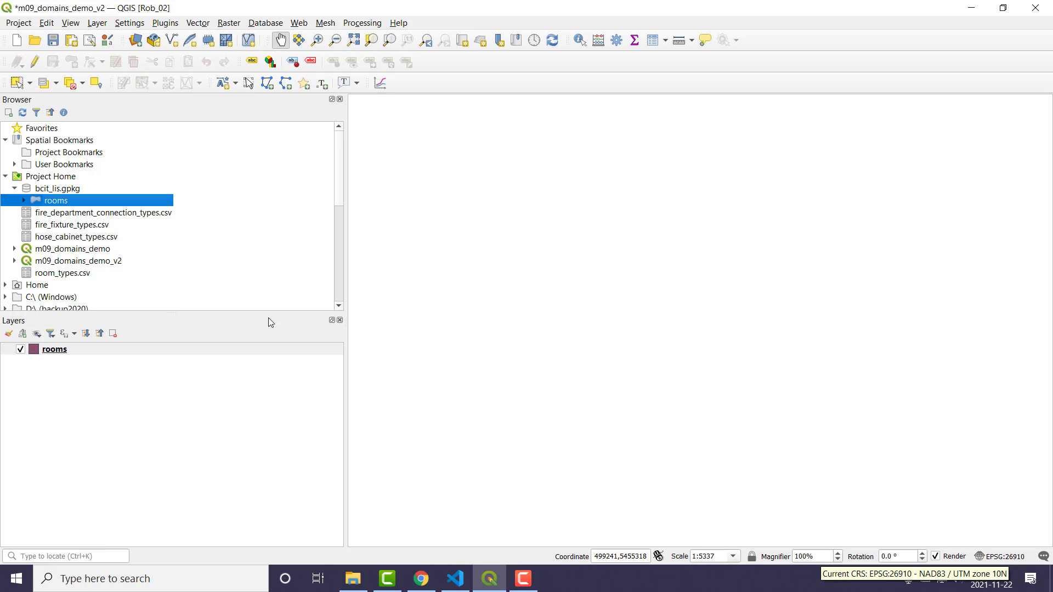
Add the OpenStreetMap XYZ tile basemap, accepting its coordinate transformation.
scroll(111, 238, "down", 5)
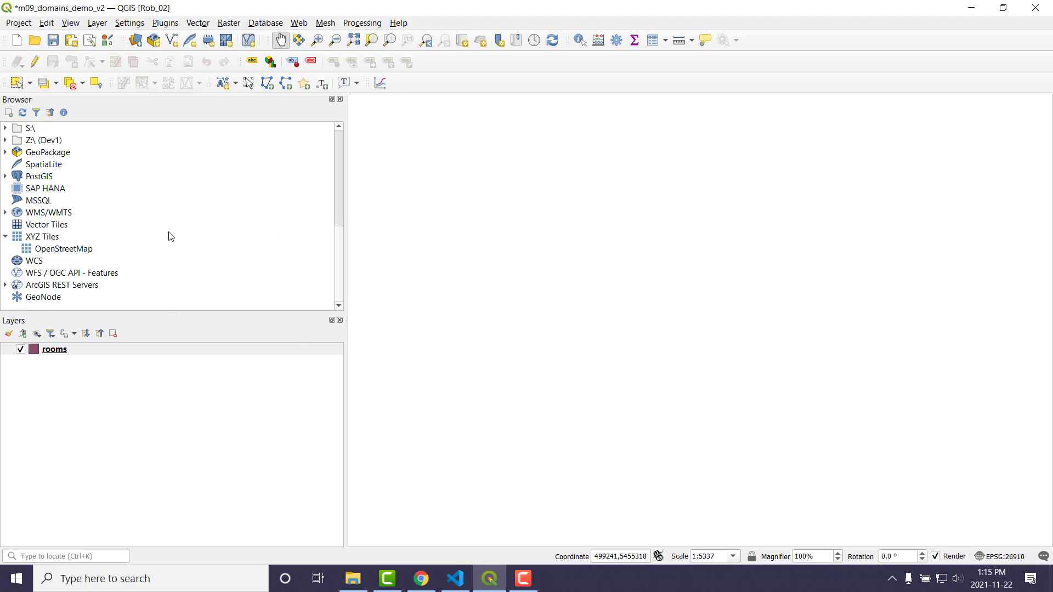
left_click(56, 250)
double_click(57, 250)
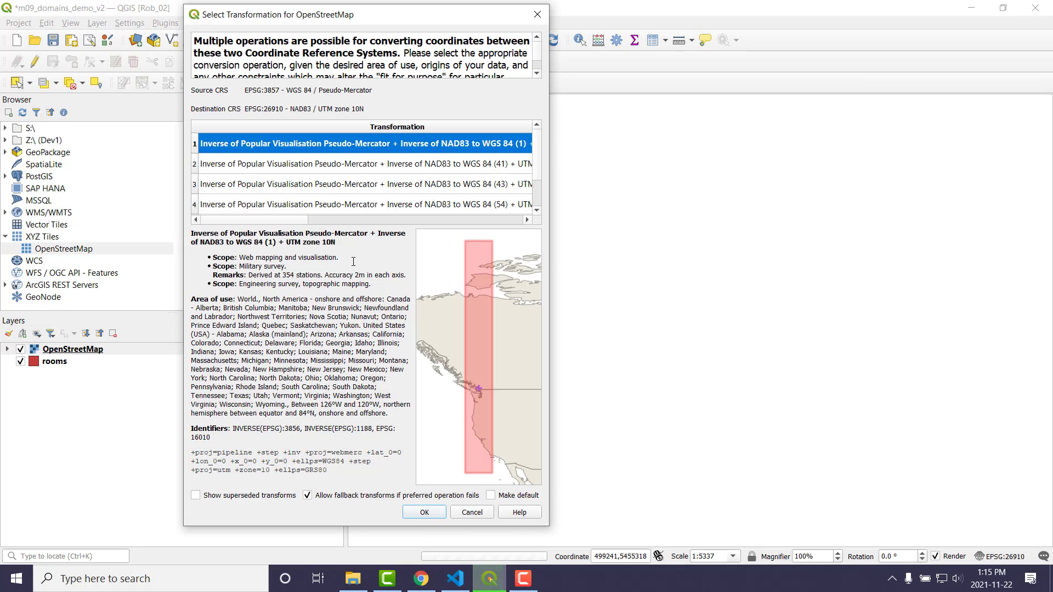
left_click(431, 512)
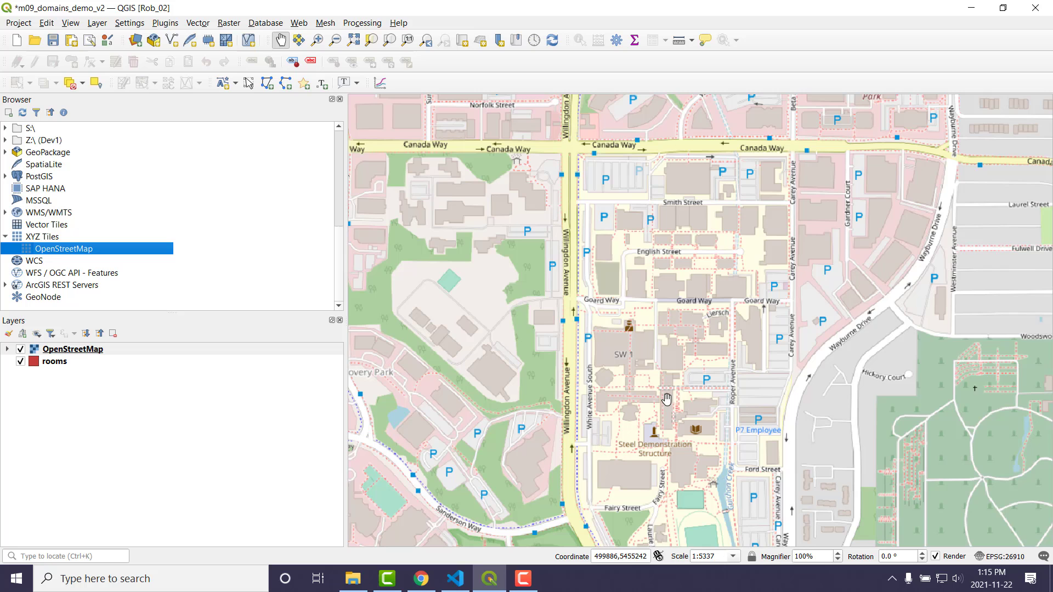
Zoom in on building SW 3 and move the rooms layer above OpenStreetMap.
scroll(647, 376, "up", 1)
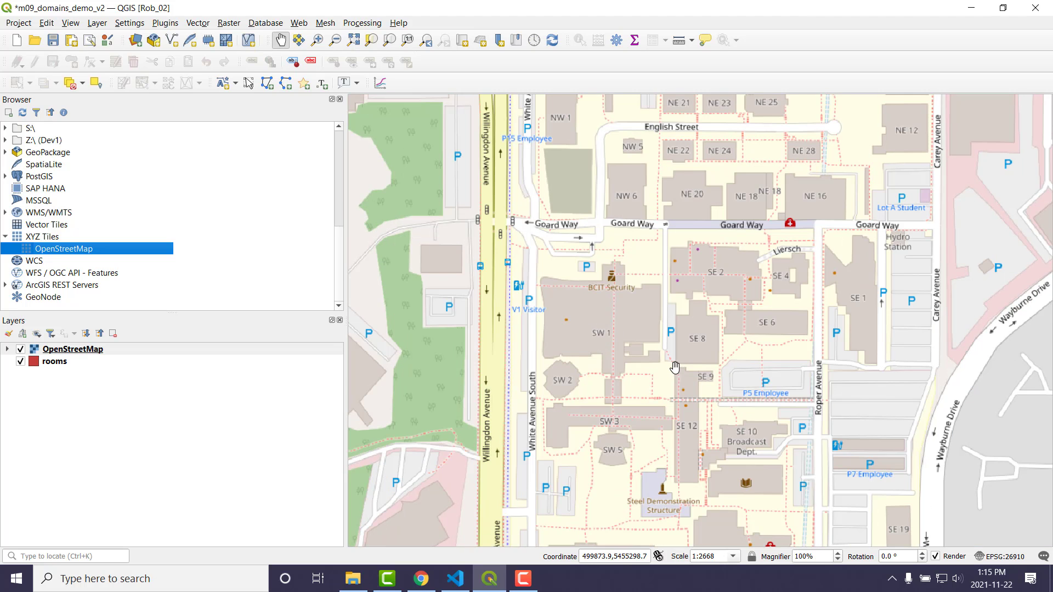
left_click_drag(759, 393, 715, 303)
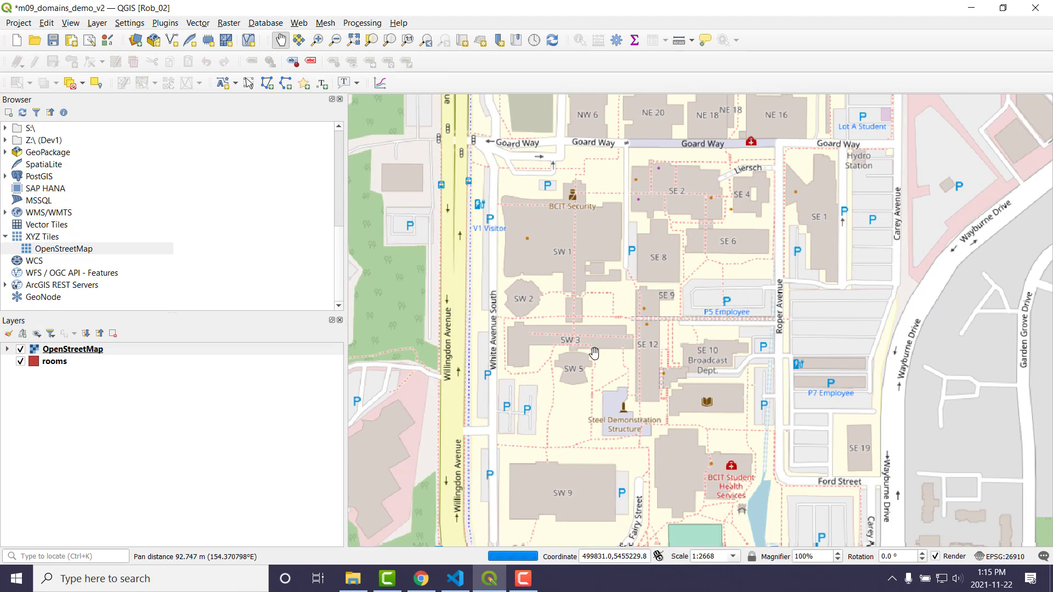
scroll(534, 311, "up", 2)
left_click_drag(415, 287, 628, 329)
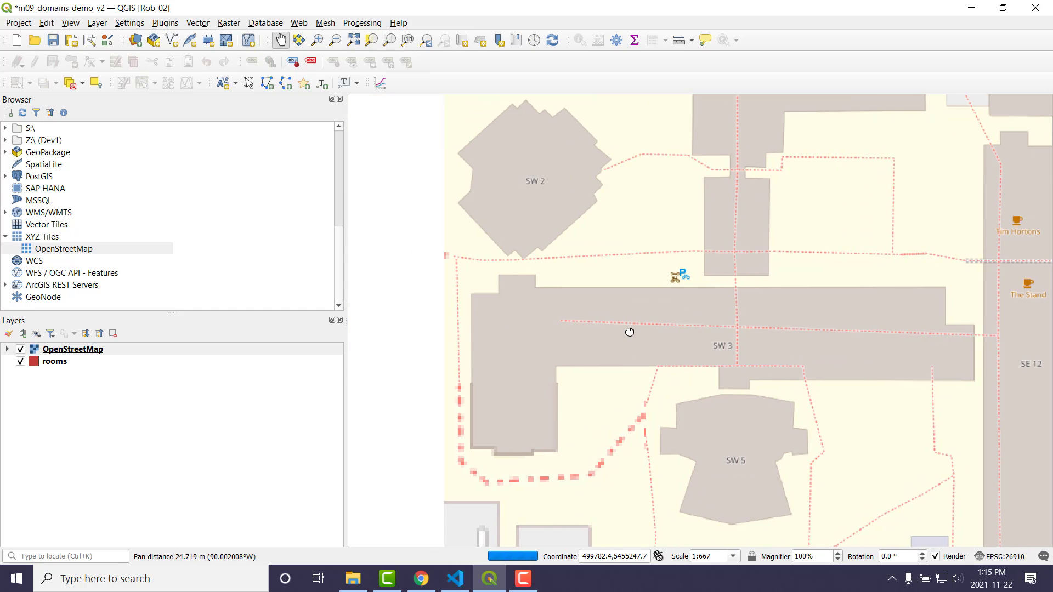
scroll(626, 329, "up", 1)
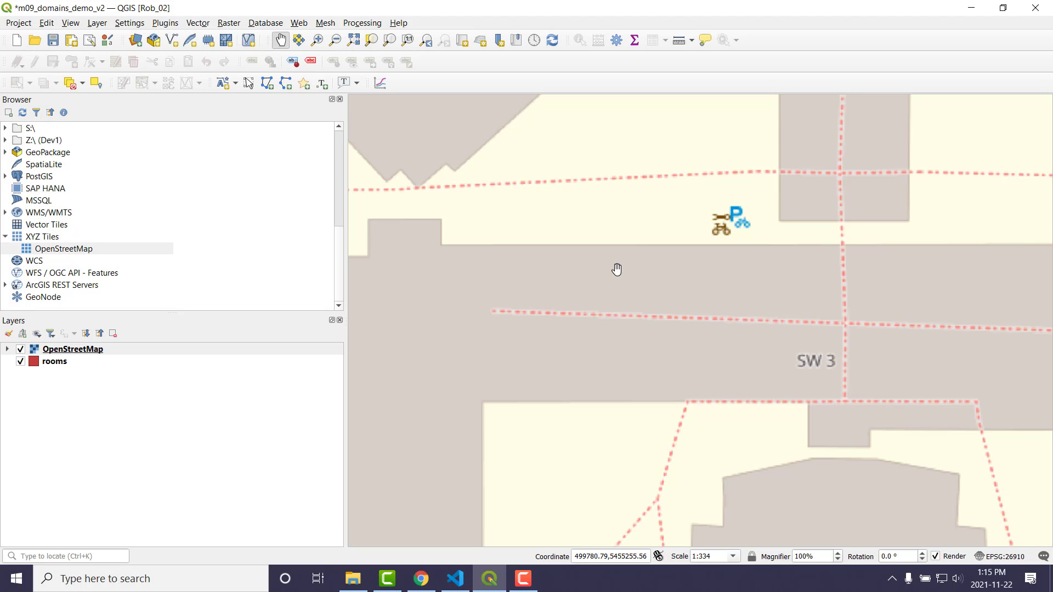
left_click_drag(80, 355, 76, 404)
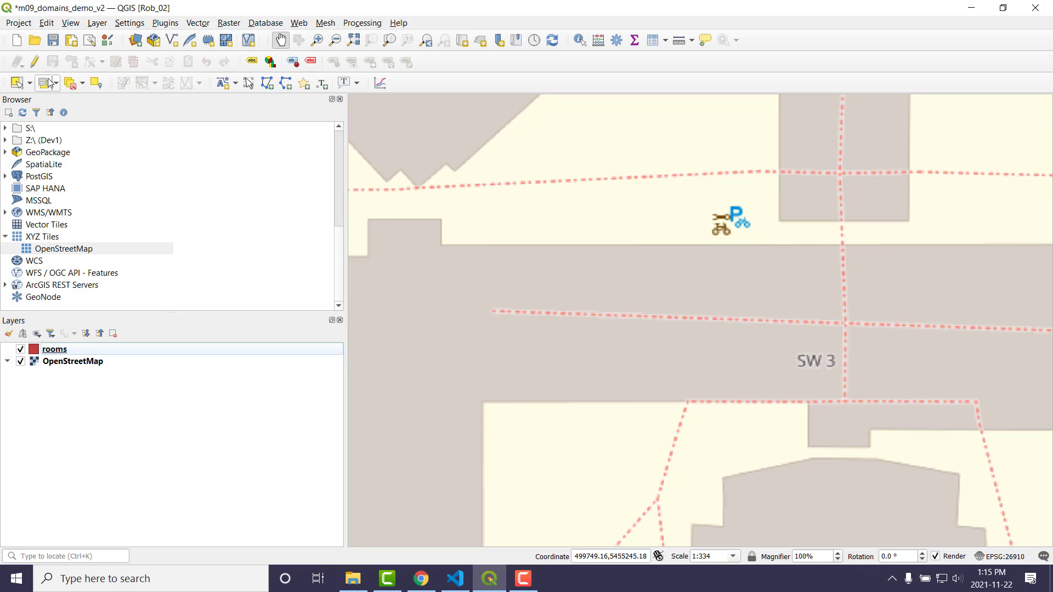
Save the project, then load fire_department_connection_types, fire_fixture_types, hose_cabinet_types and room_types CSVs.
left_click(53, 40)
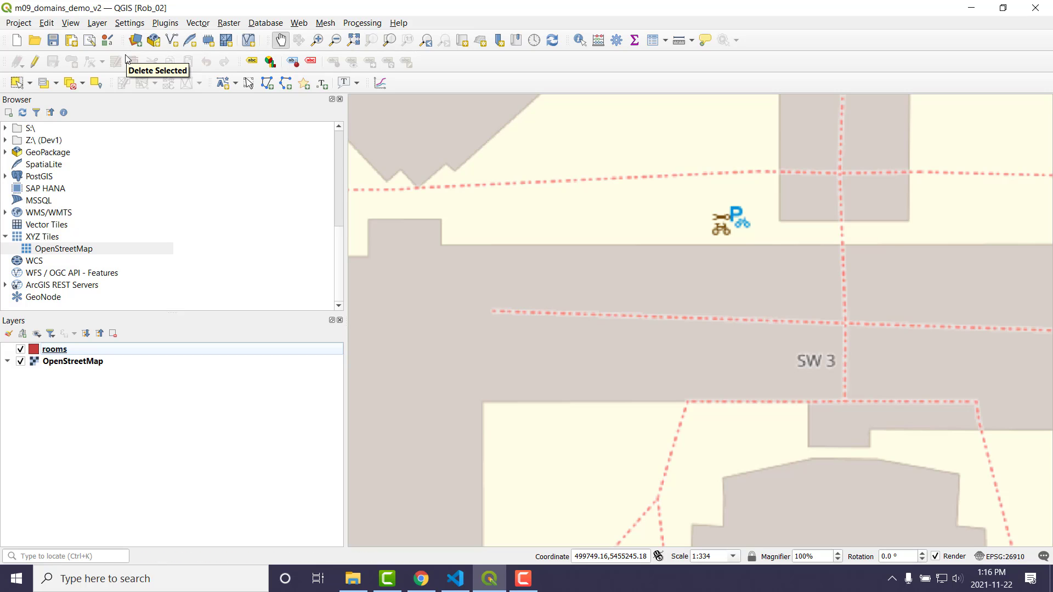
scroll(118, 193, "up", 7)
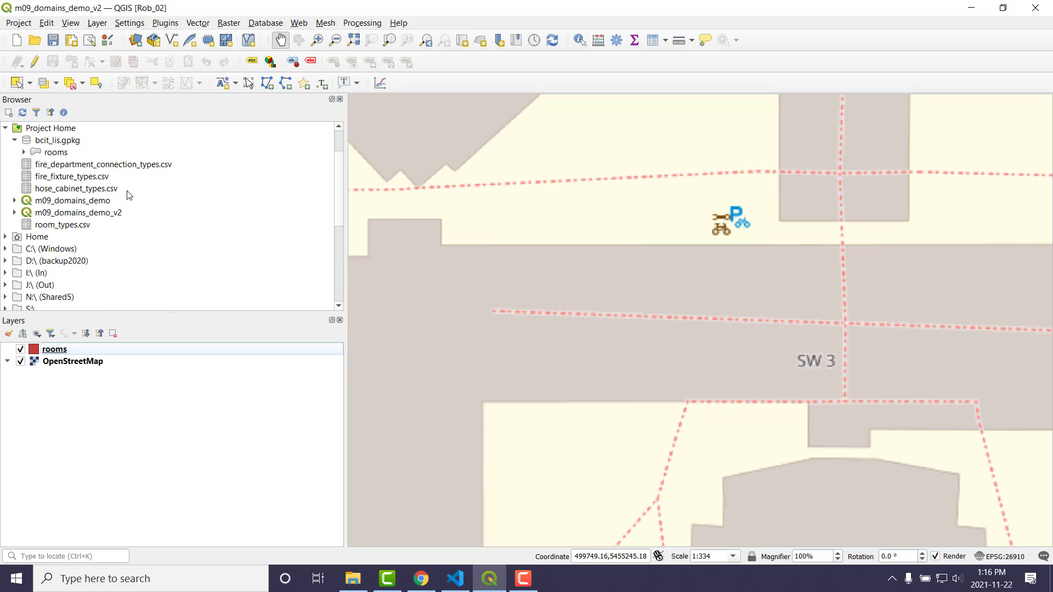
double_click(90, 214)
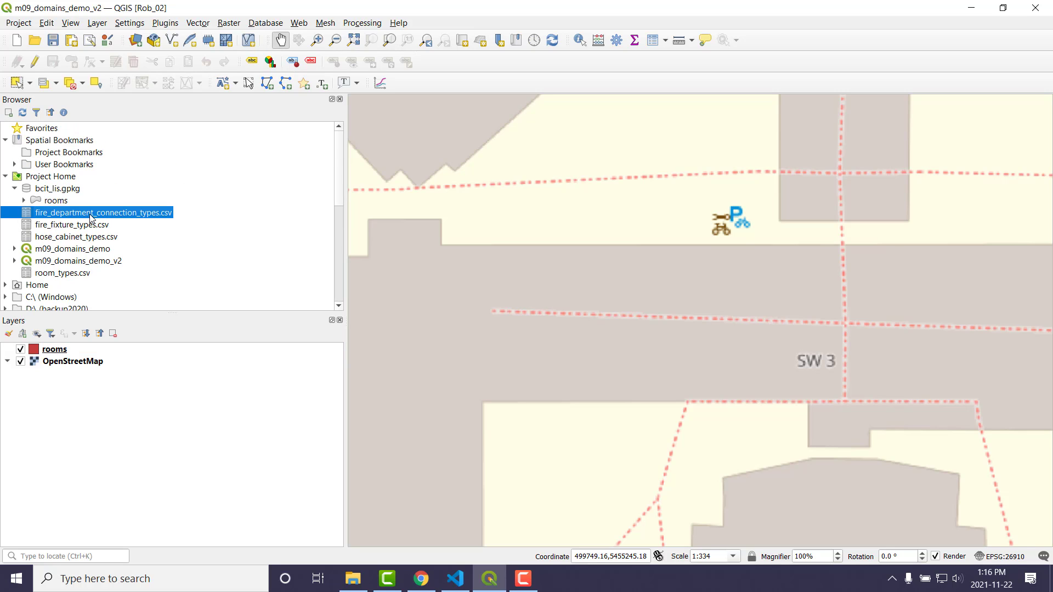
double_click(75, 226)
double_click(72, 238)
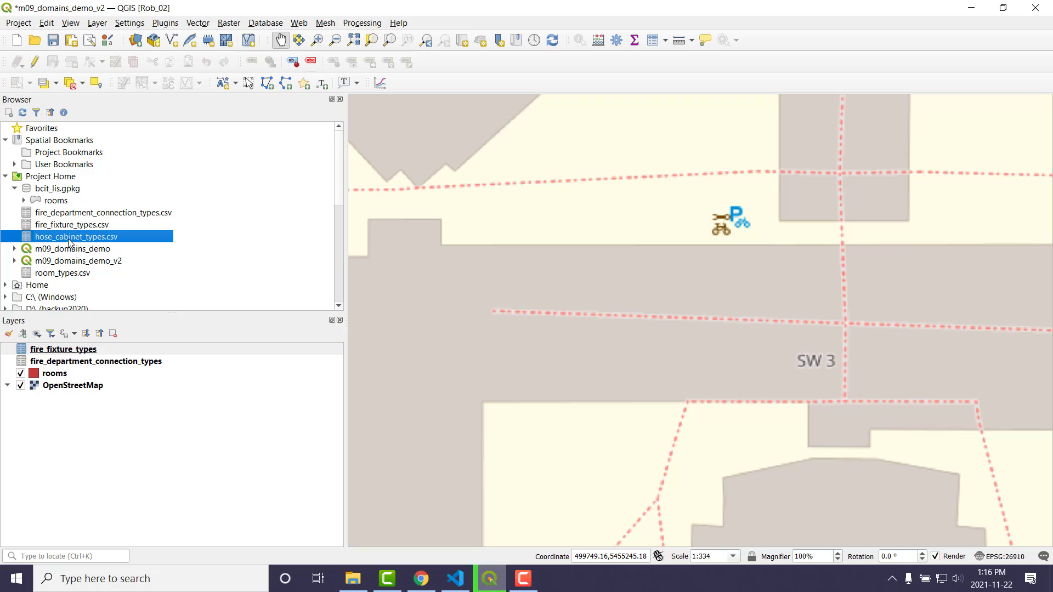
double_click(61, 275)
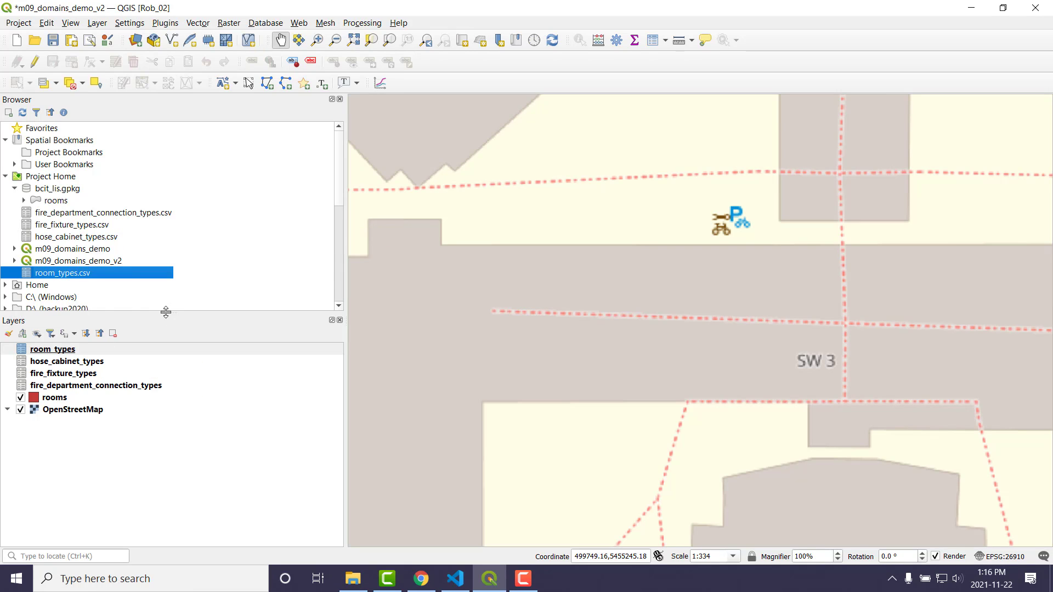
Add bcit_lis.gpkg as a GeoPackage database connection.
left_click(60, 190)
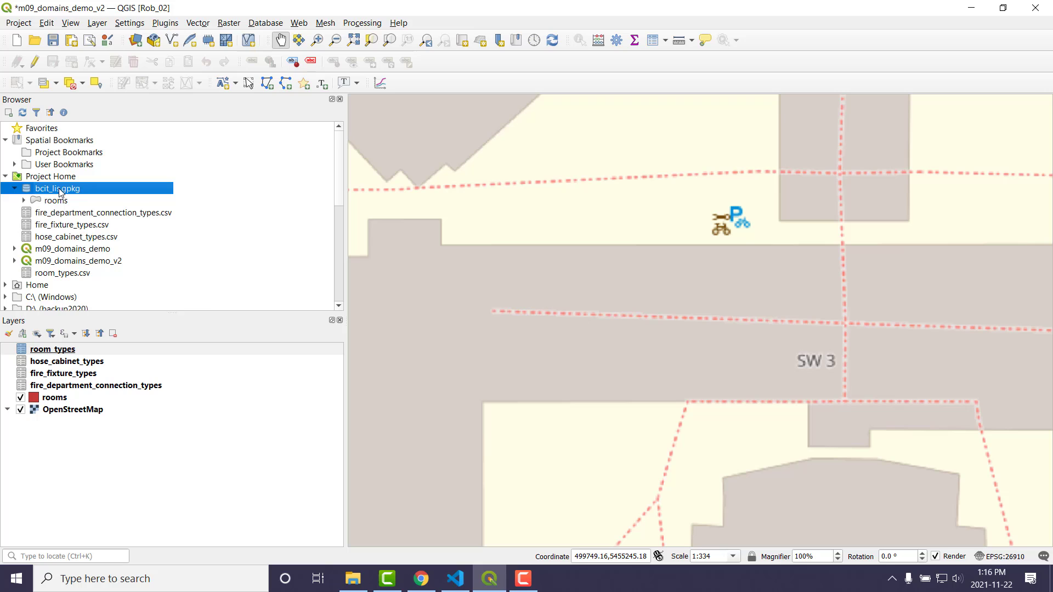
right_click(60, 190)
left_click(81, 214)
In DB Manager, connect to bcit_lis.gpkg and begin importing a layer into it.
left_click(271, 23)
left_click(289, 38)
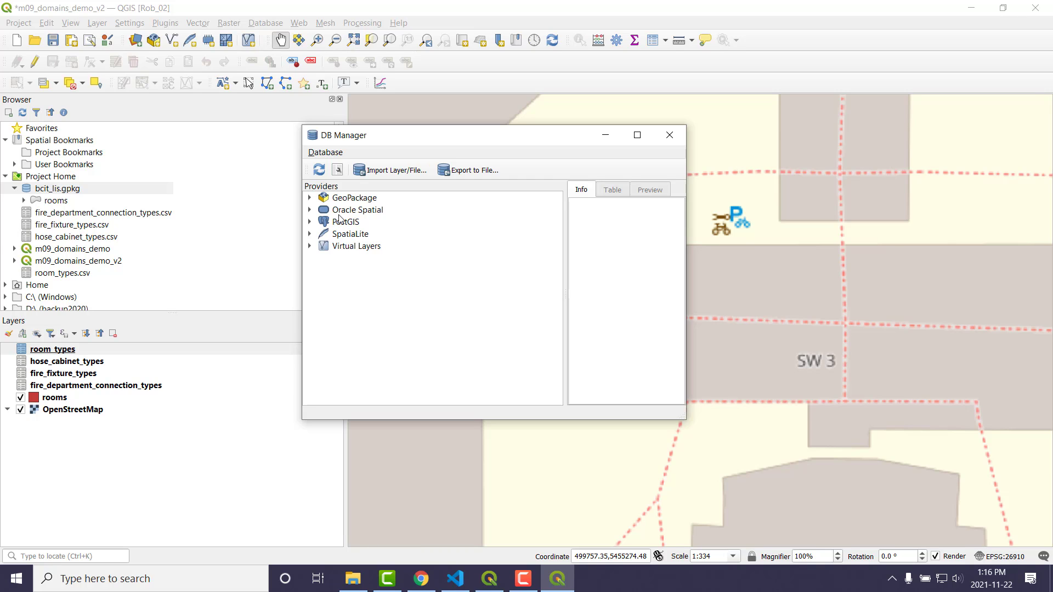
left_click(309, 198)
left_click(324, 210)
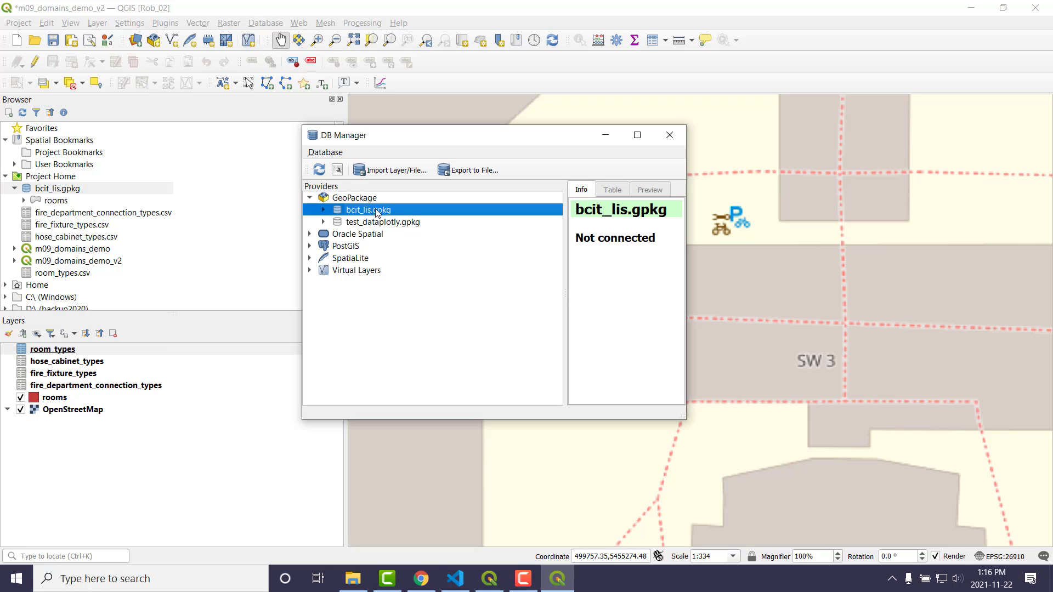
left_click(324, 210)
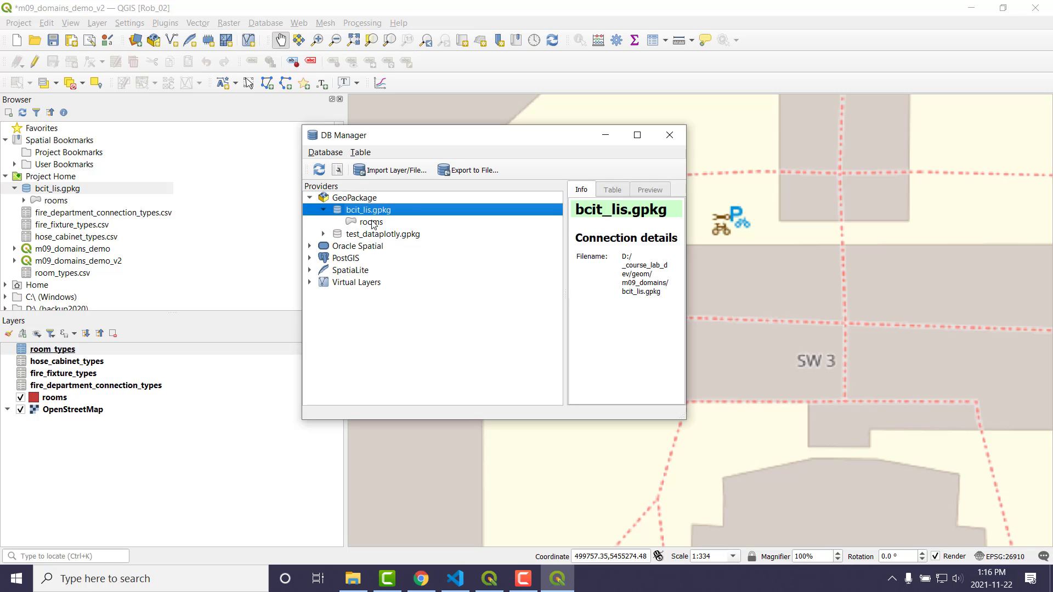
left_click(372, 222)
left_click(390, 170)
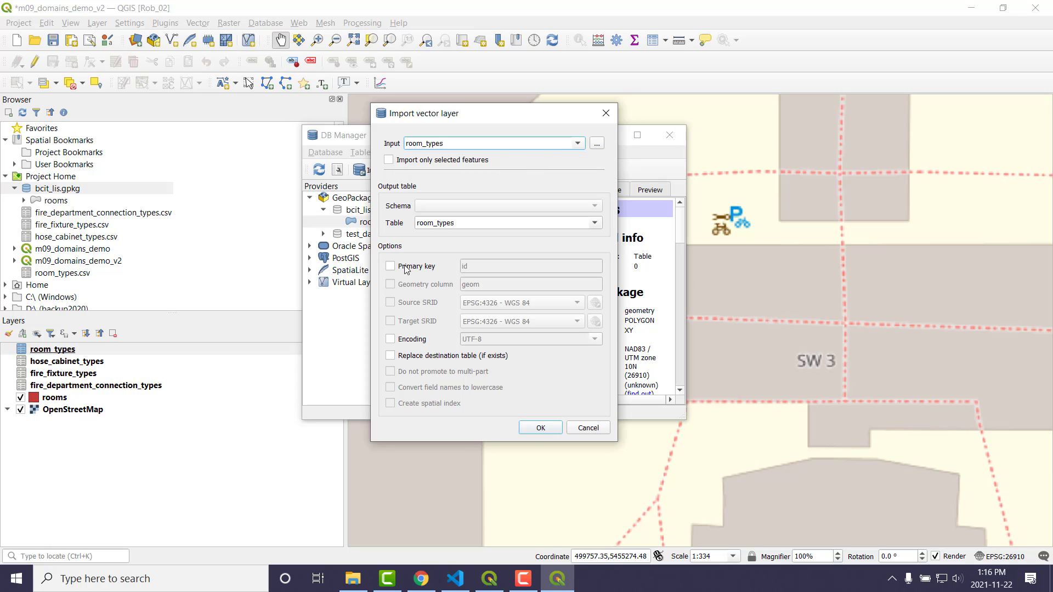
left_click(455, 579)
scroll(351, 113, "up", 9)
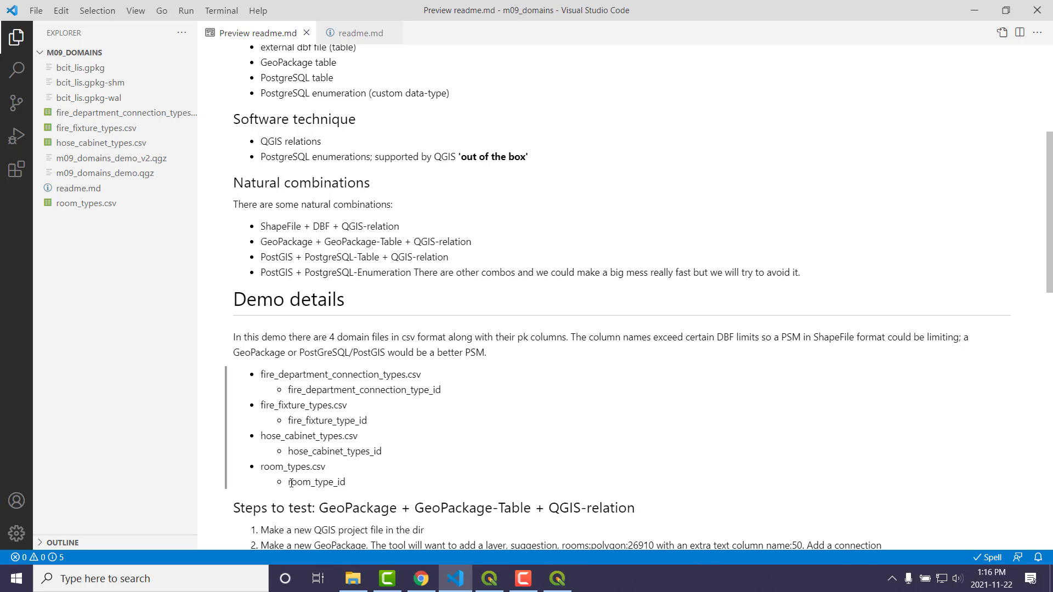
left_click_drag(291, 483, 353, 483)
left_click_drag(286, 482, 377, 488)
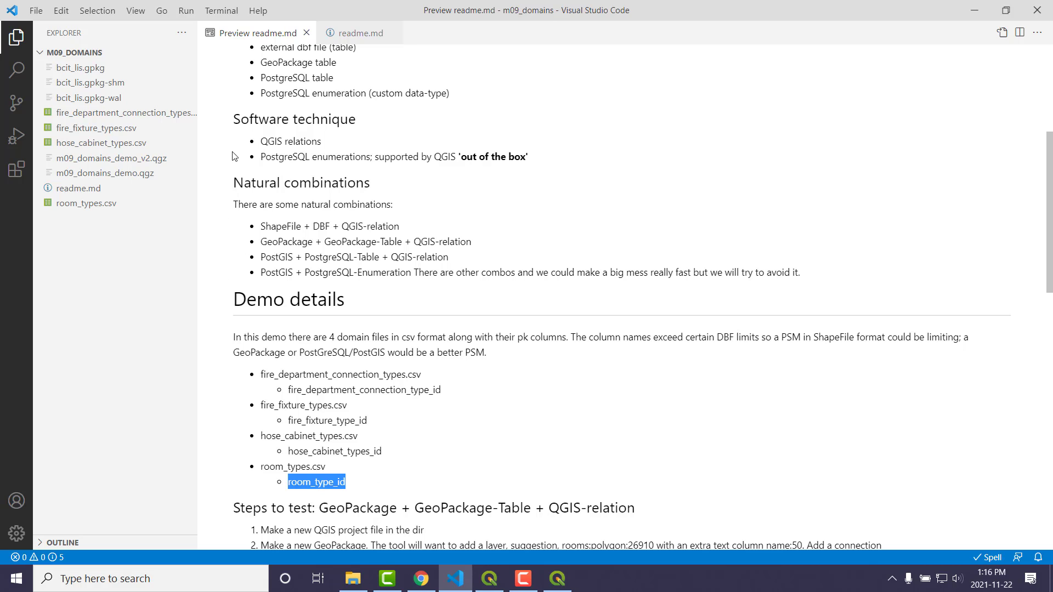
key("alt+Tab")
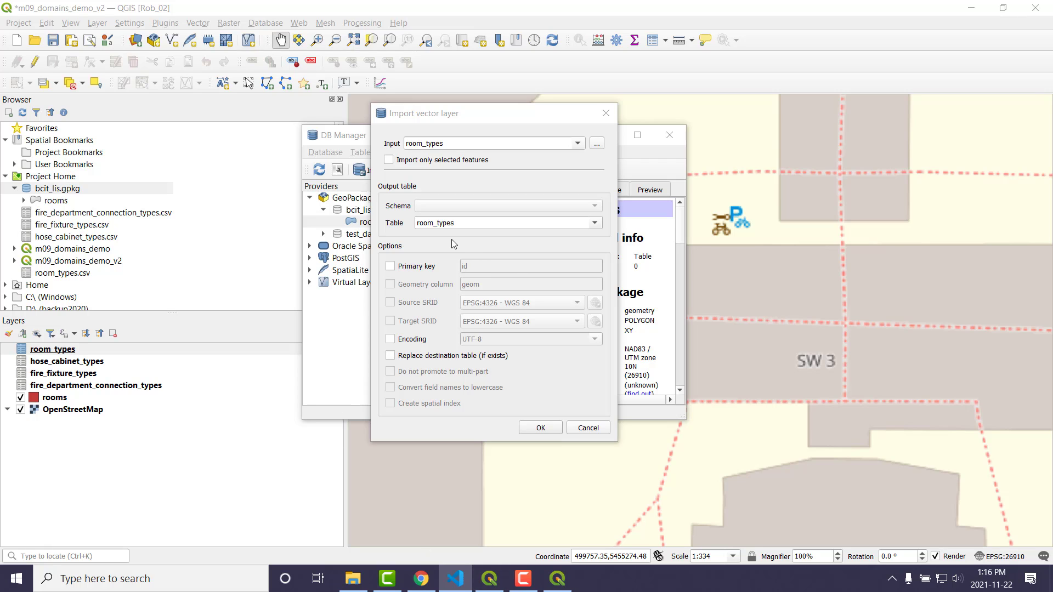
Import room_types into bcit_lis.gpkg with primary key room_type_id.
left_click(391, 266)
key("Tab")
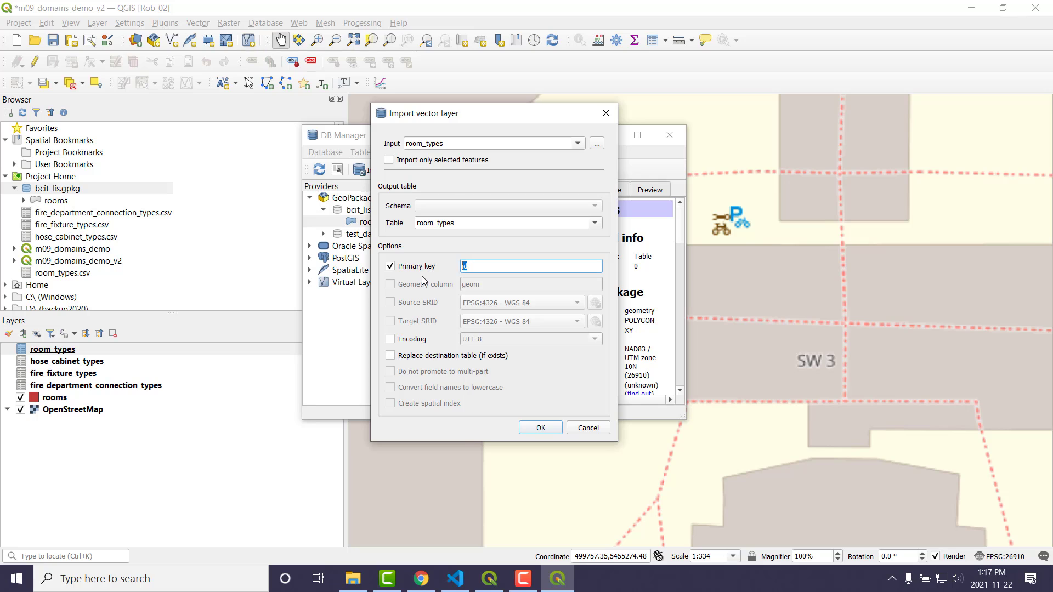
type("room_type_id")
left_click(540, 428)
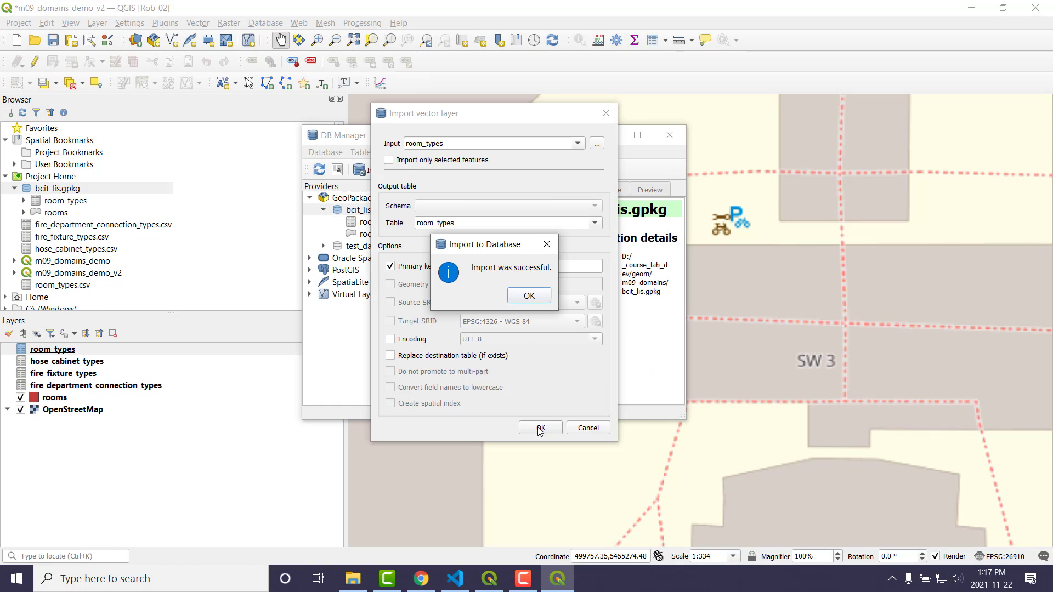
left_click(528, 297)
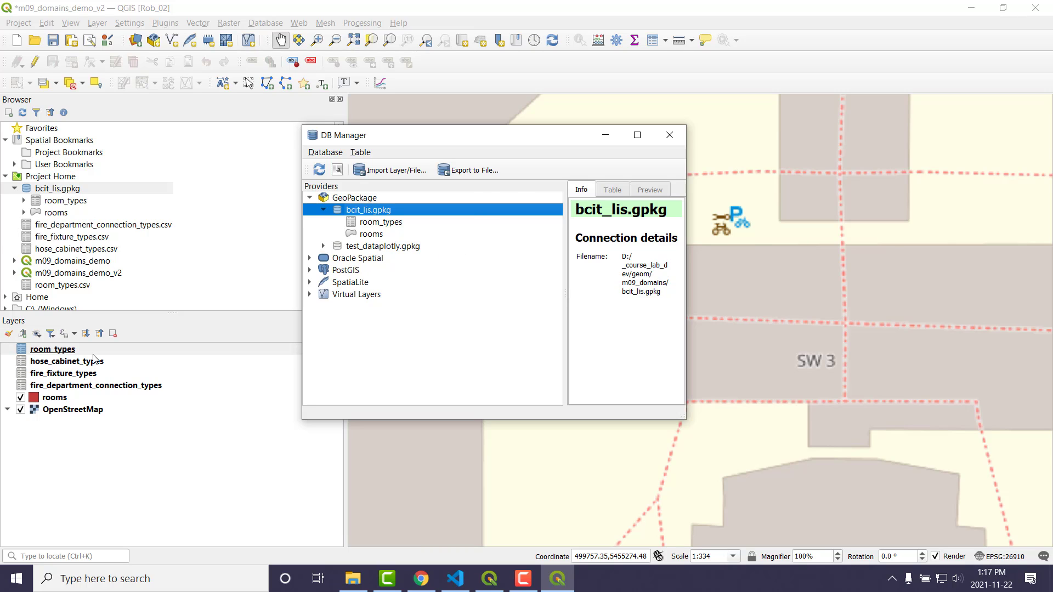
Import hose_cabinet_types into bcit_lis.gpkg with primary key hose_cabinet_types_id.
left_click(389, 170)
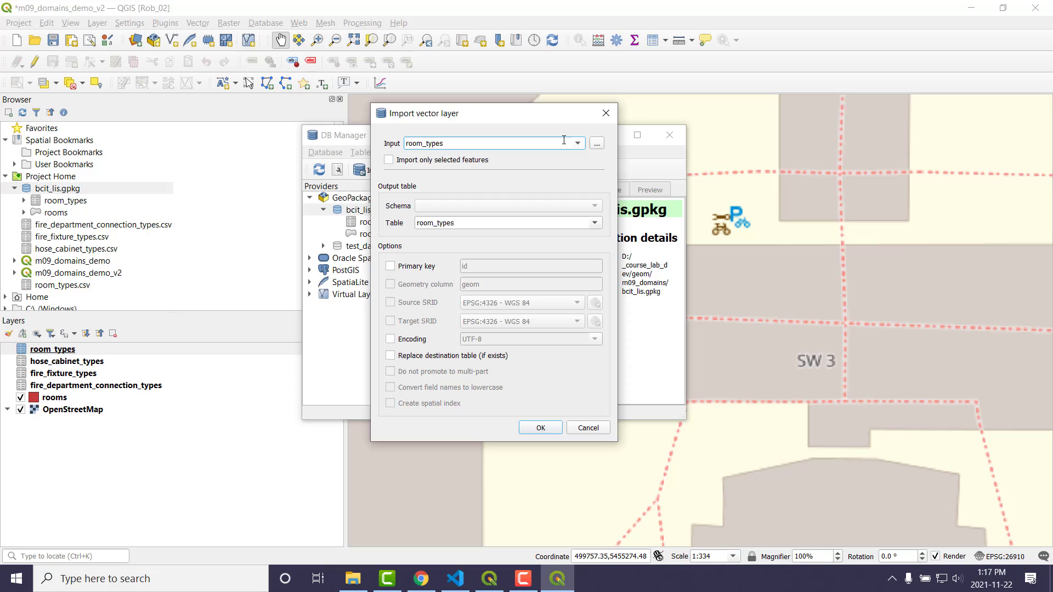
left_click(578, 144)
left_click(451, 162)
key("alt+Tab")
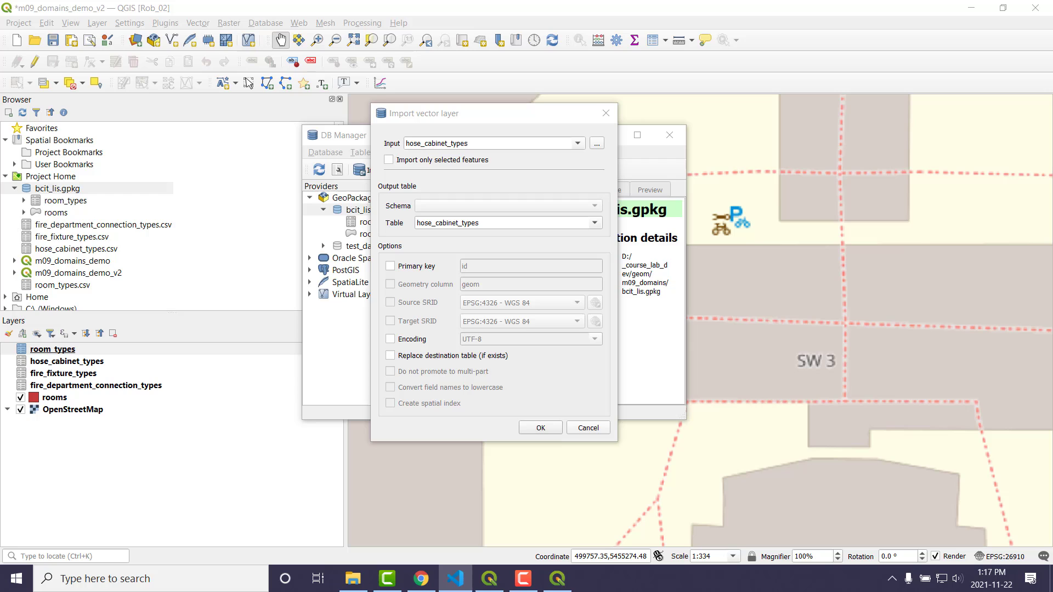
left_click(417, 266)
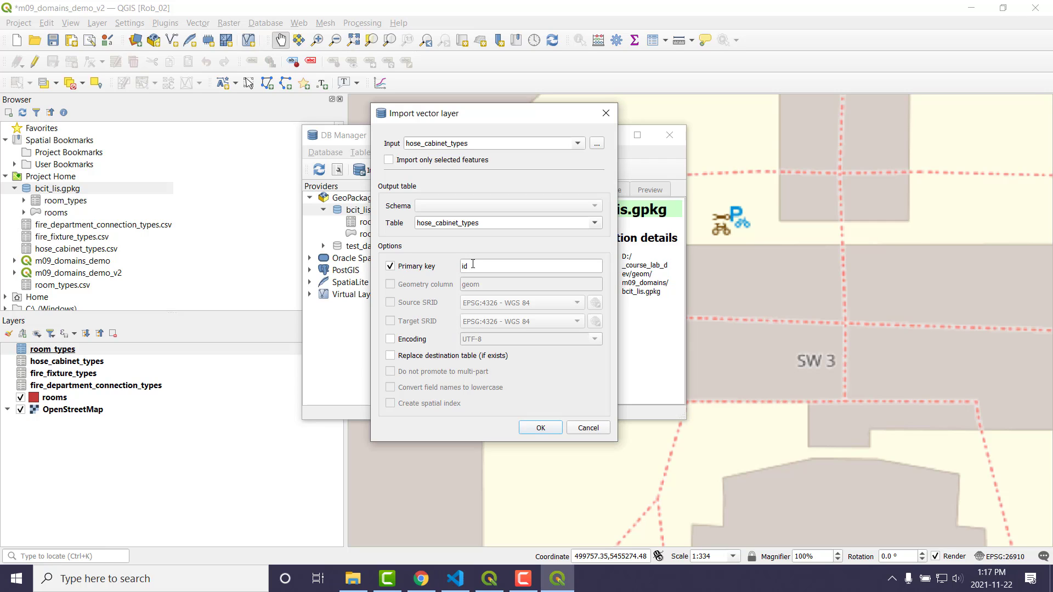
type("hose_cabinet_types_id")
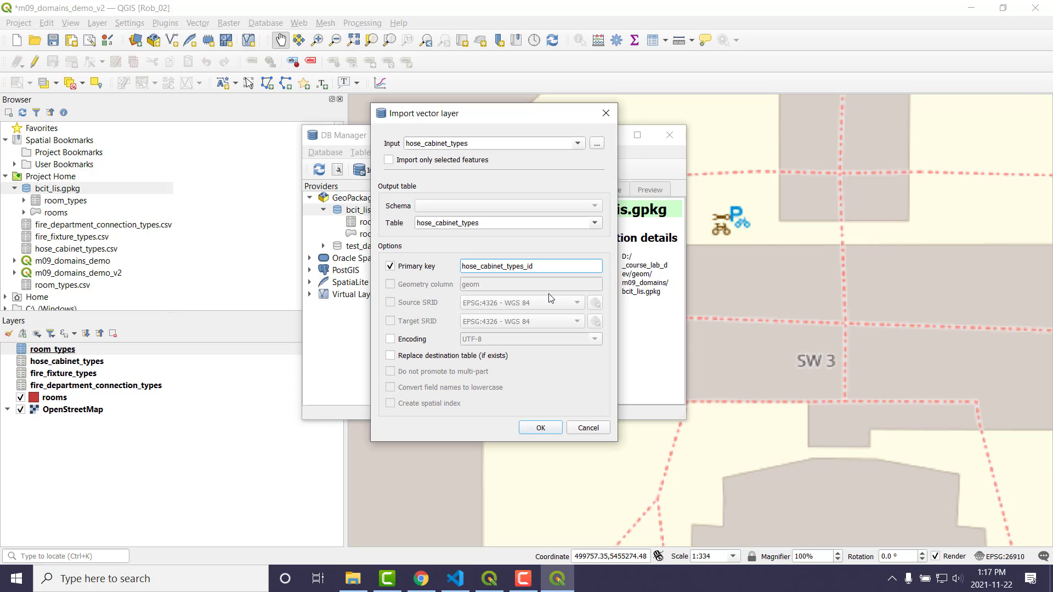
left_click(535, 430)
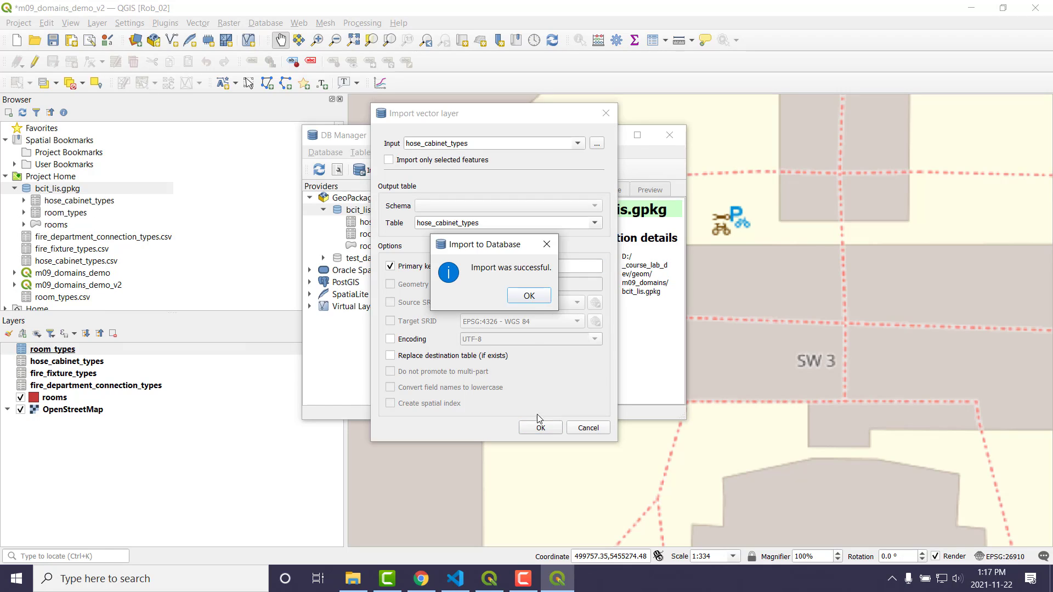
left_click(530, 297)
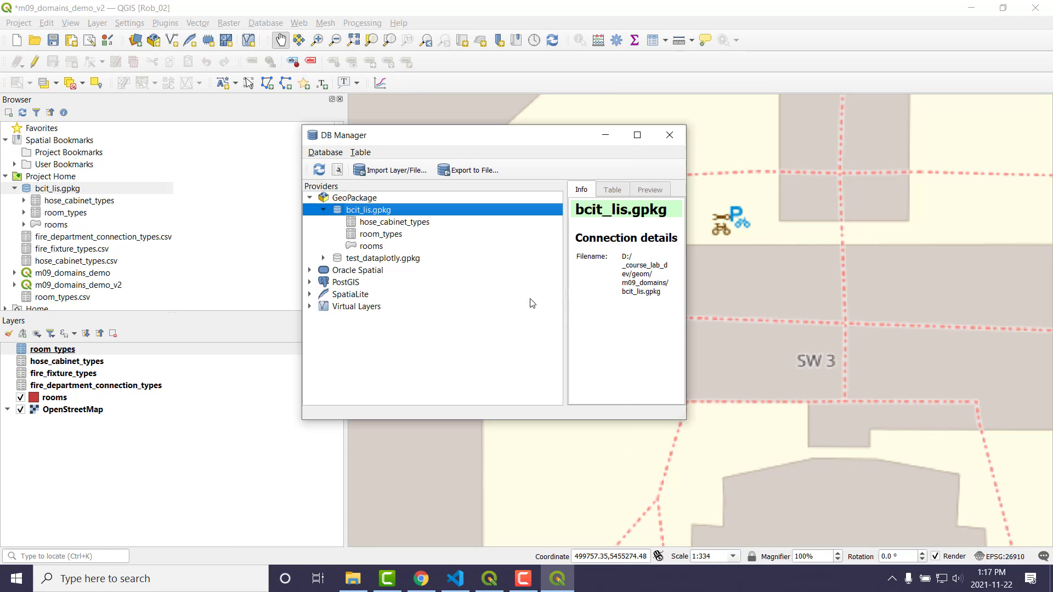
Import fire_fixture_types into bcit_lis.gpkg with primary key fire_fixture_type_id.
left_click(421, 169)
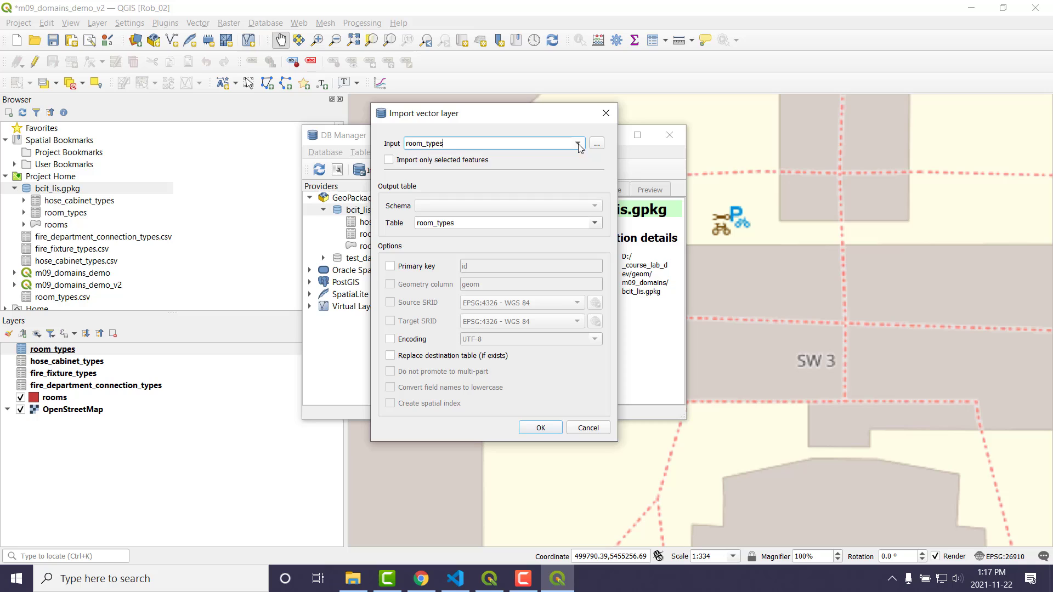
left_click(579, 145)
left_click(461, 173)
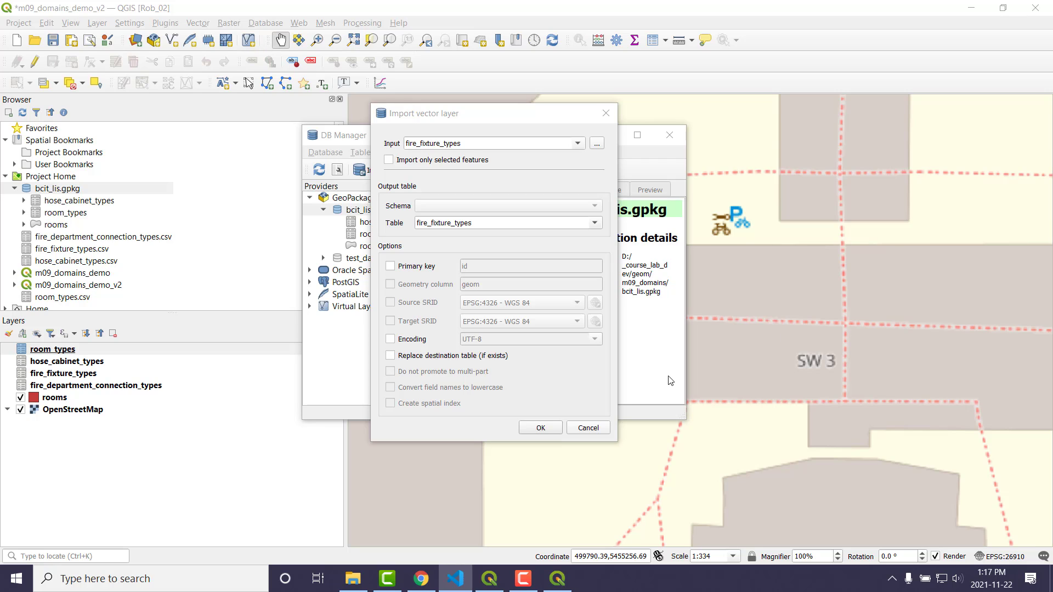
left_click(404, 267)
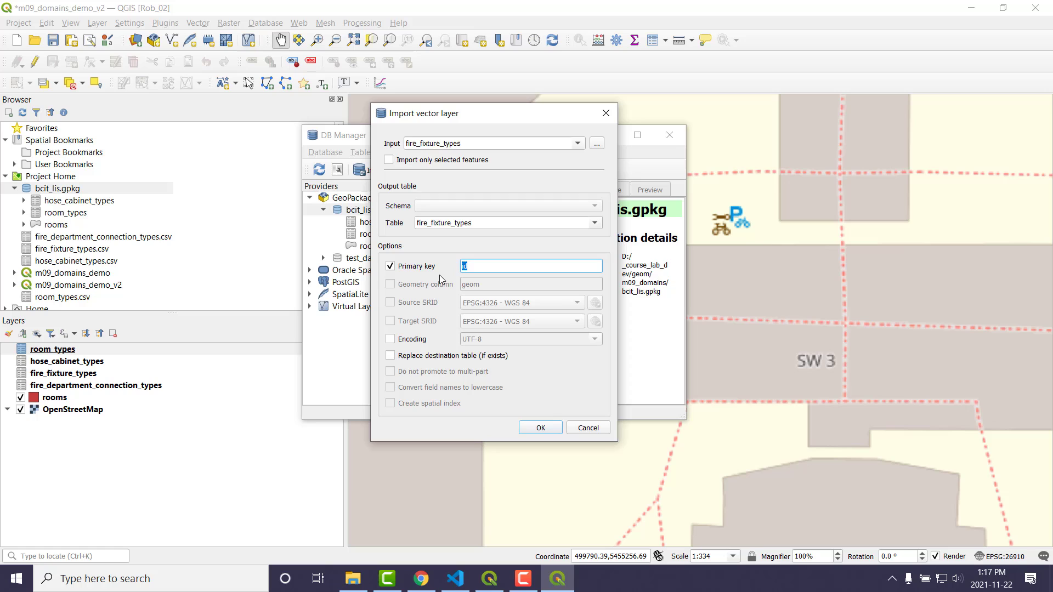
type("fire_fixture_type_id")
left_click(540, 429)
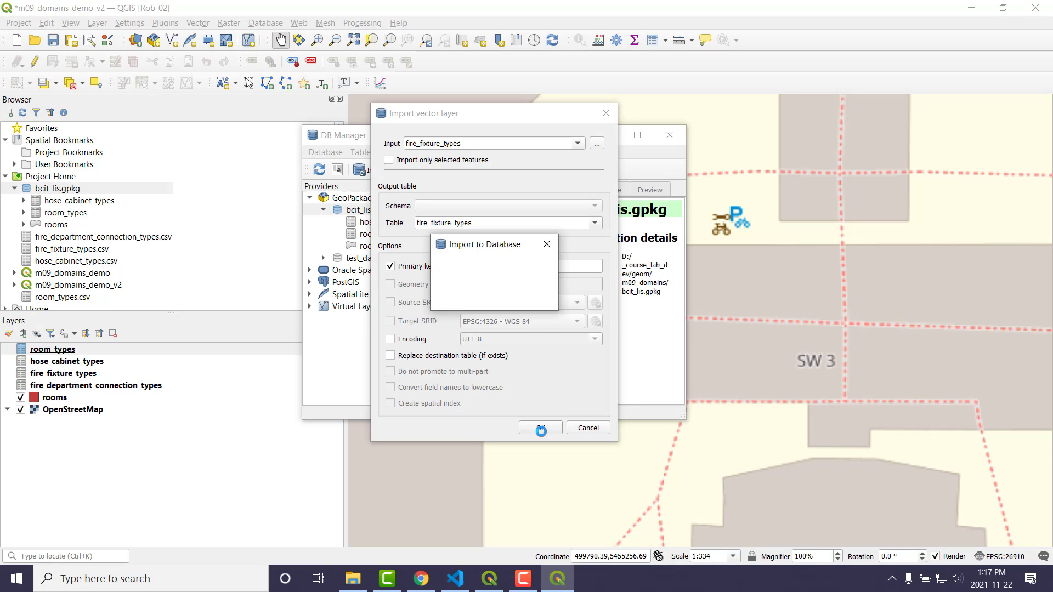
left_click(532, 294)
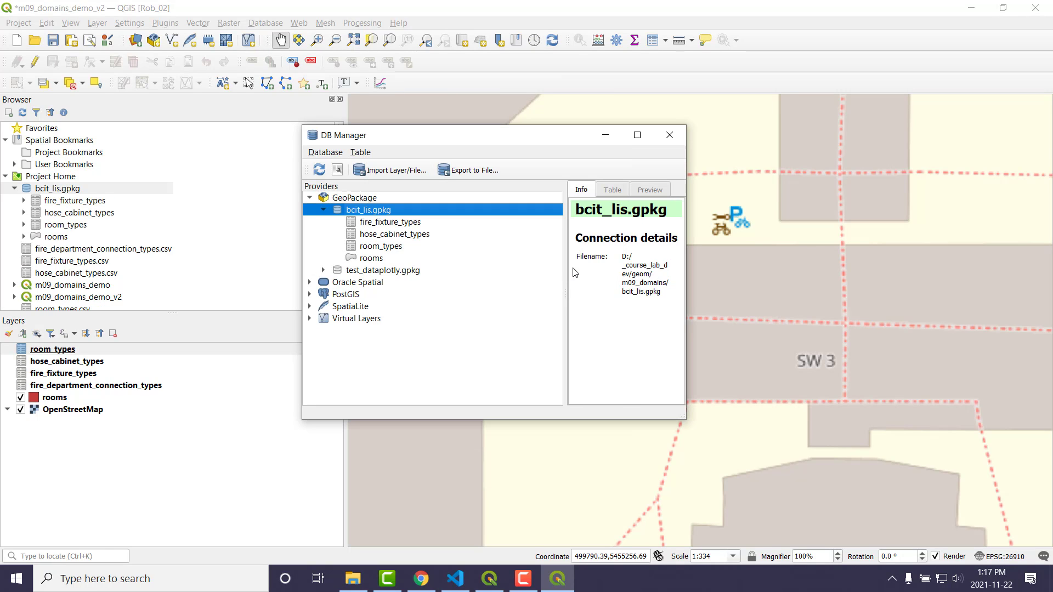
Import fire_department_connection_types into bcit_lis.gpkg with primary key fire_department_connection_type_id.
left_click(413, 173)
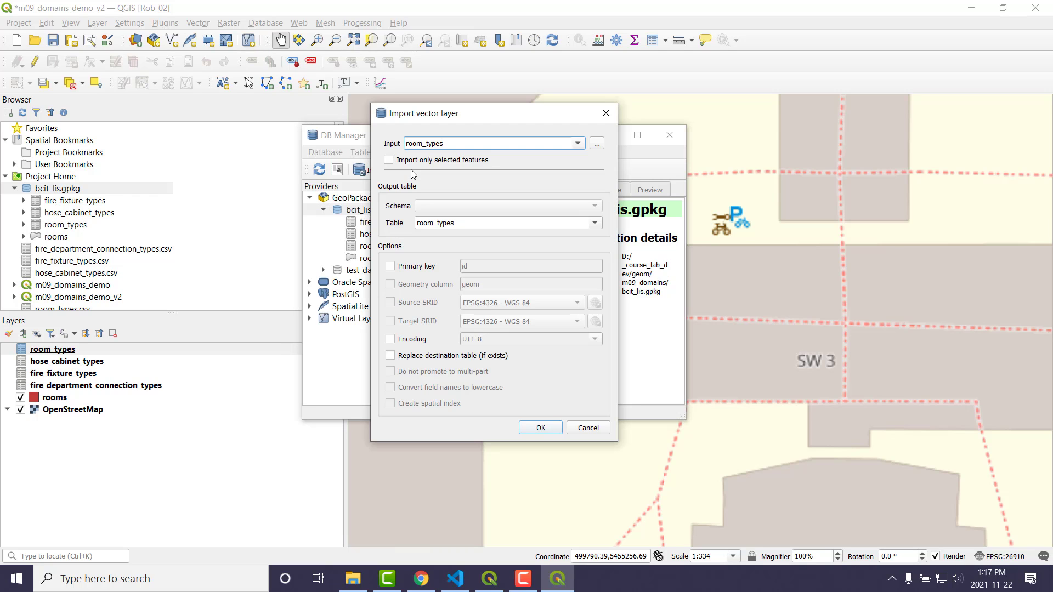
left_click(579, 145)
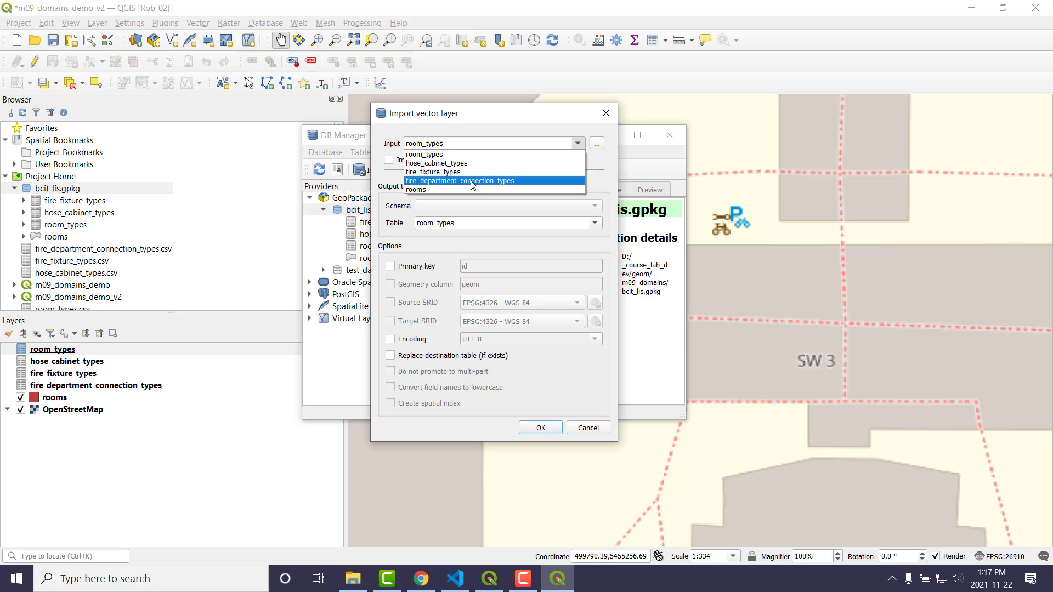
left_click(473, 182)
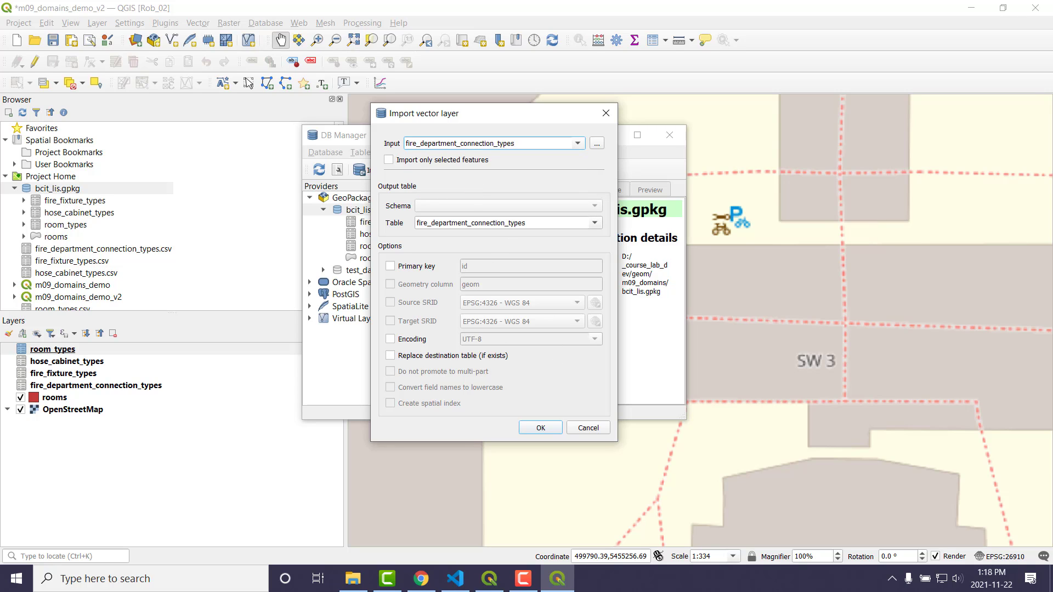
key("alt+Tab")
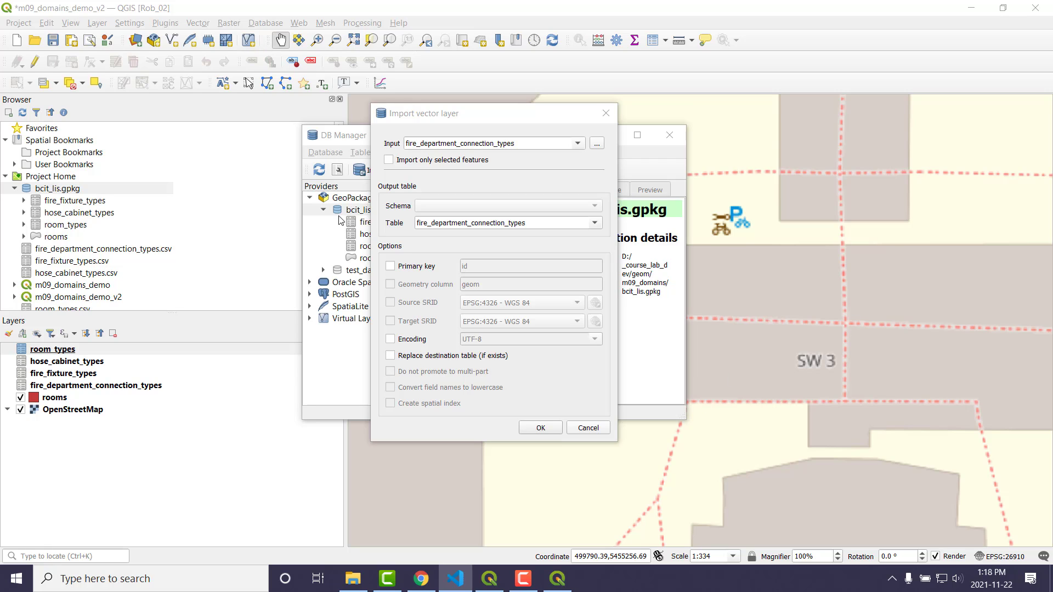
key("alt+Tab")
left_click(391, 267)
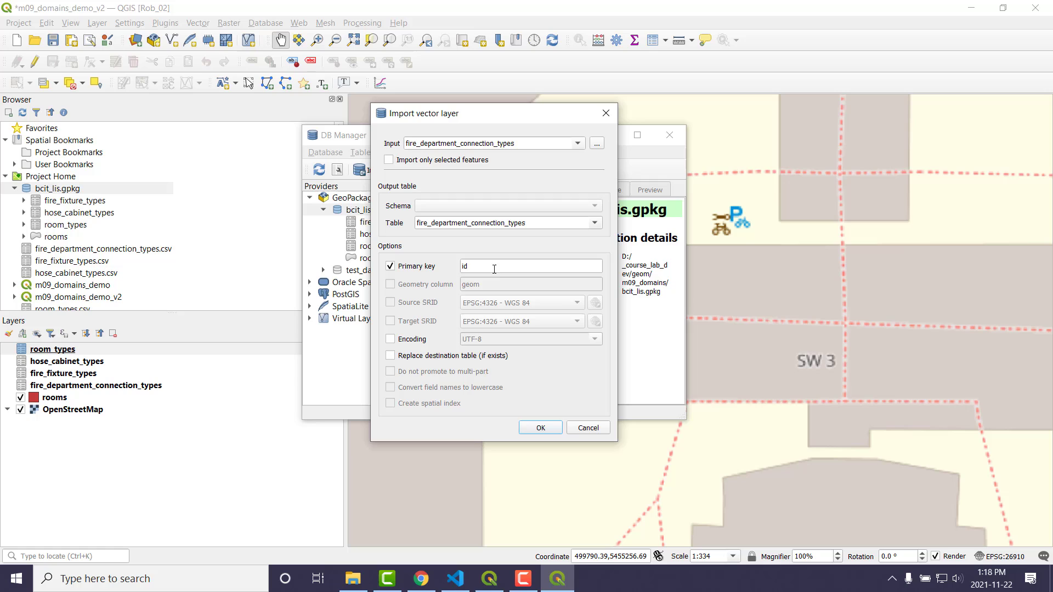
key("Tab")
type("fire_department_connection_type_id")
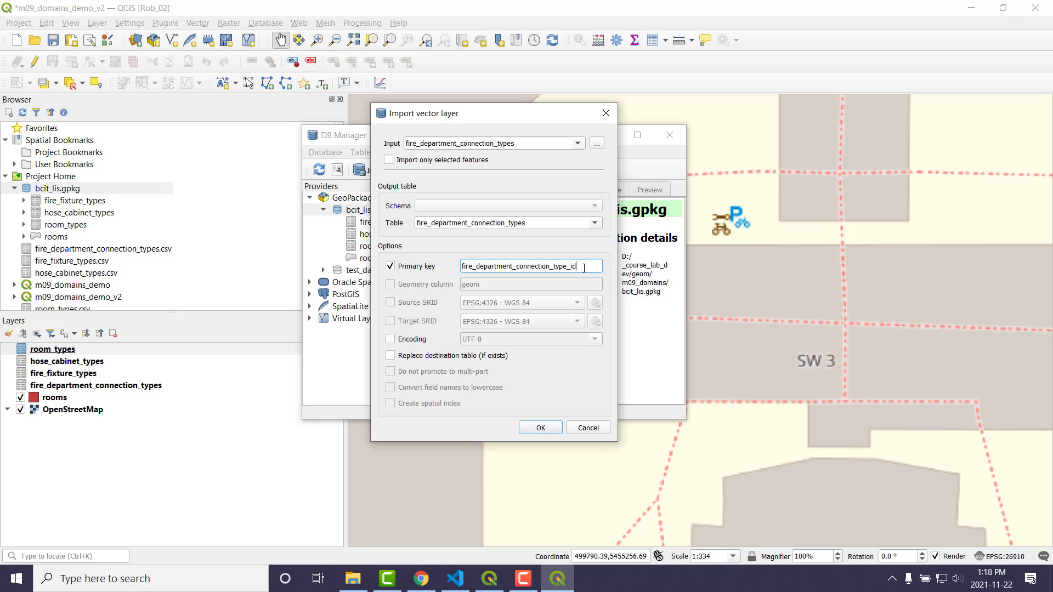
left_click(542, 432)
left_click(529, 296)
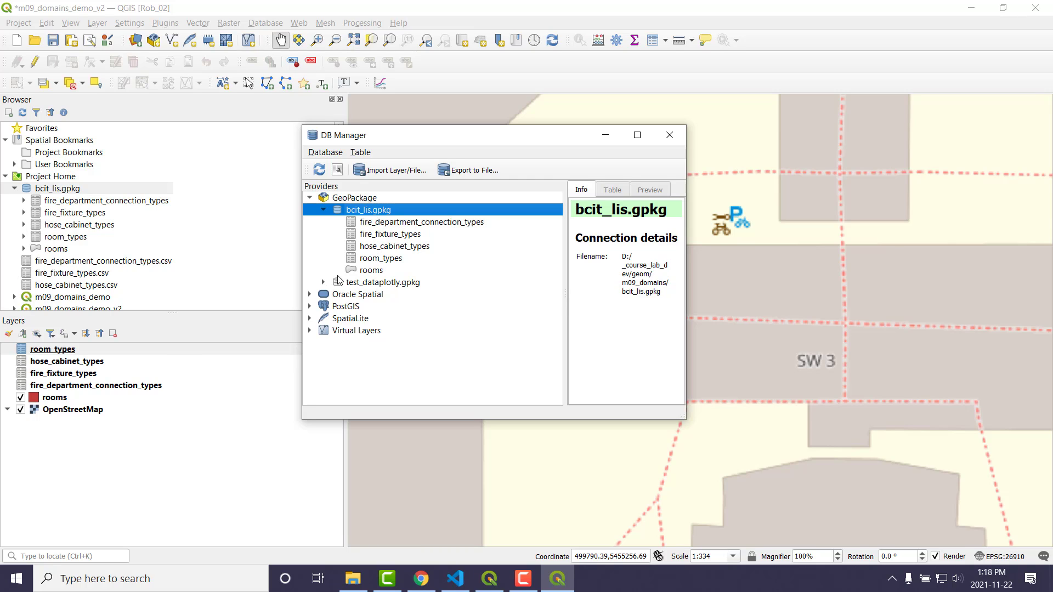
Close DB Manager and remove the four CSV table layers from the project.
left_click(671, 137)
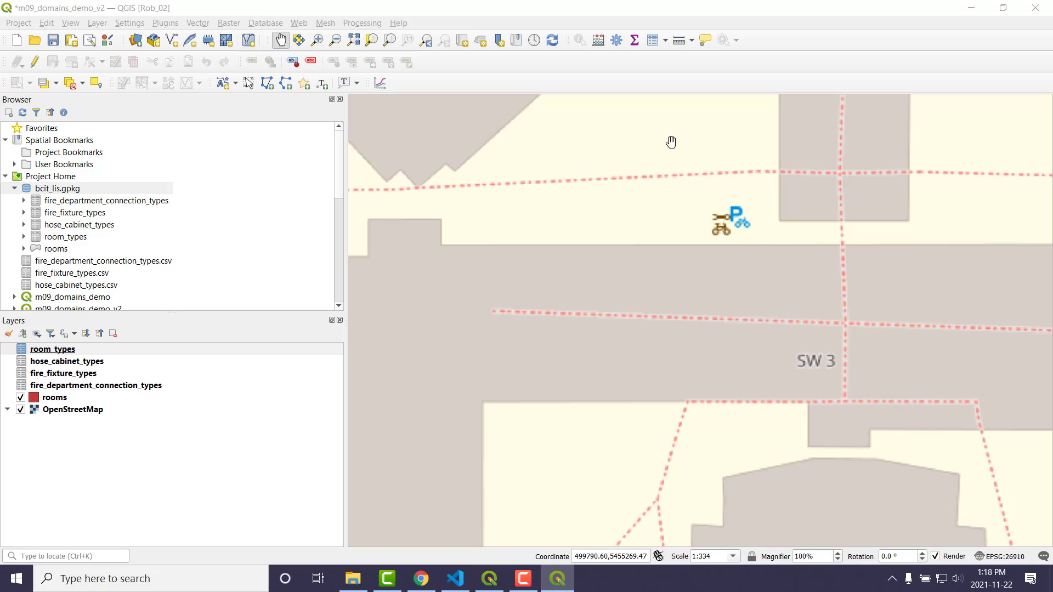
left_click(65, 349)
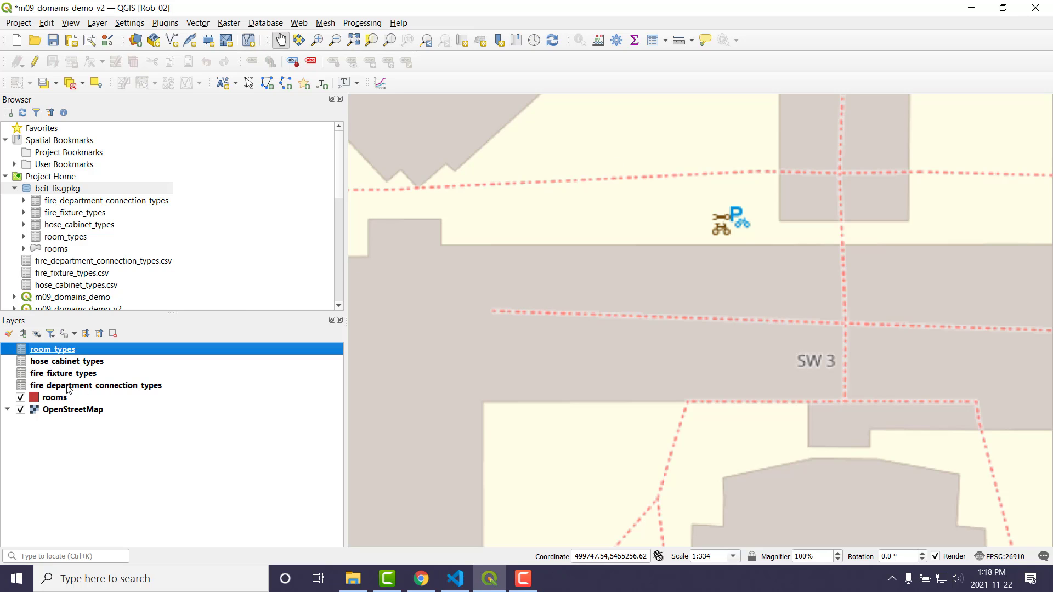
left_click(68, 386, "shift")
right_click(68, 386)
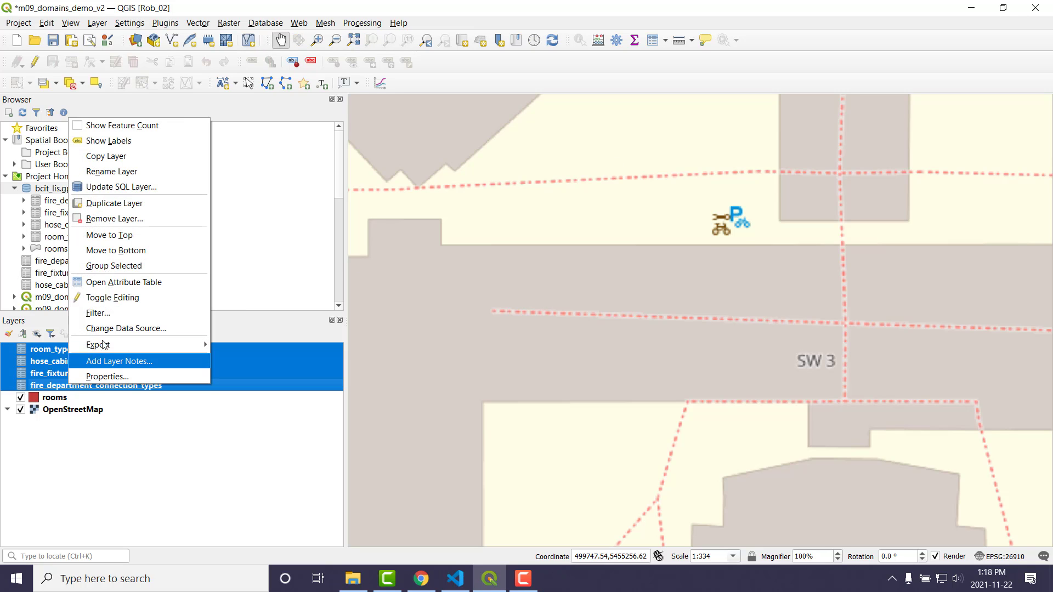
left_click(132, 219)
left_click(509, 308)
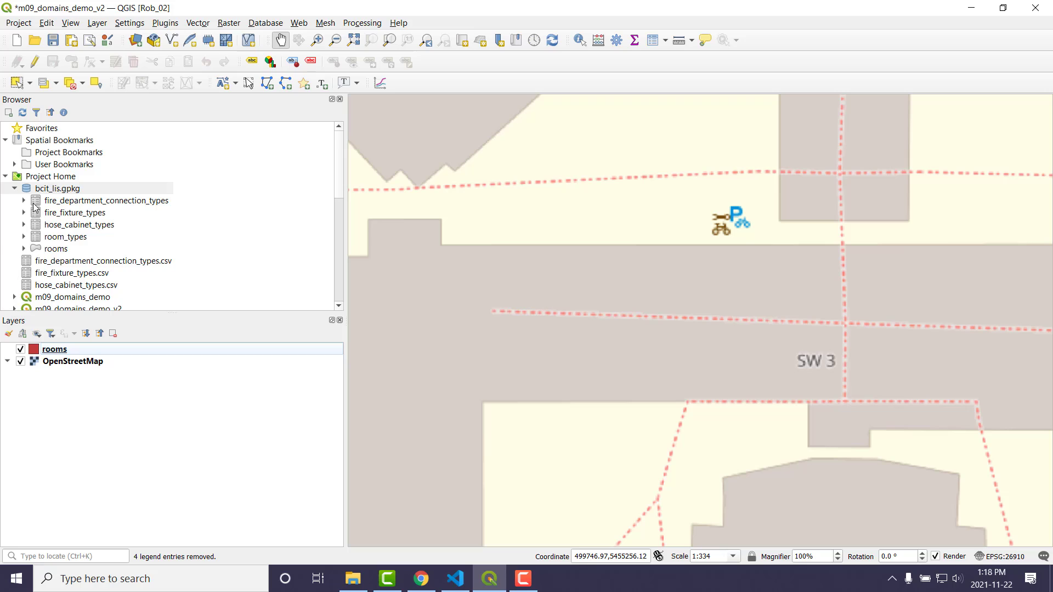
Add the four domain tables from bcit_lis.gpkg in the Browser to the project.
left_click(62, 202)
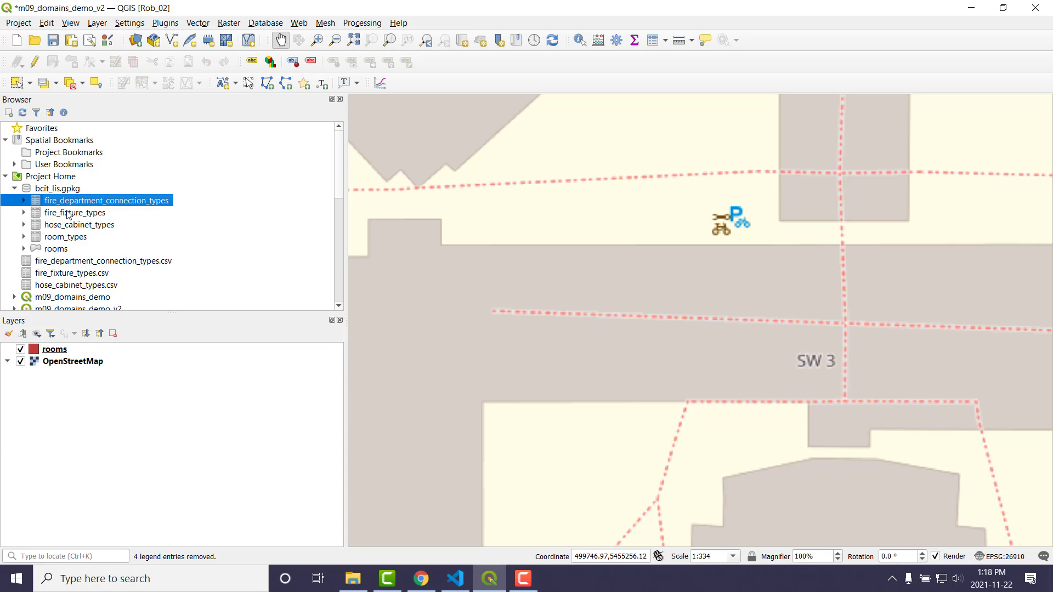
left_click(72, 237, "shift")
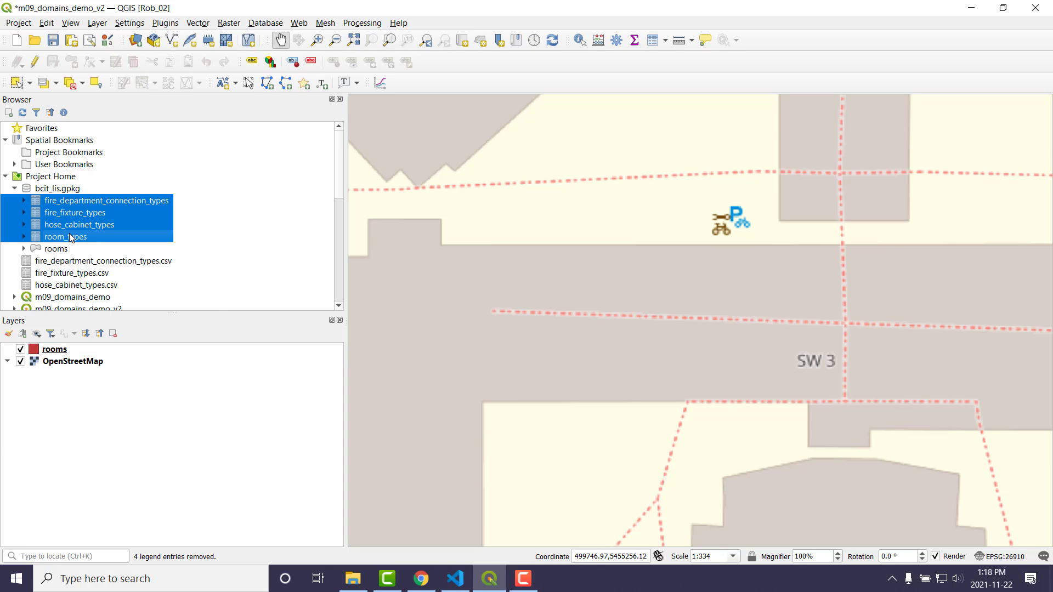
right_click(70, 238)
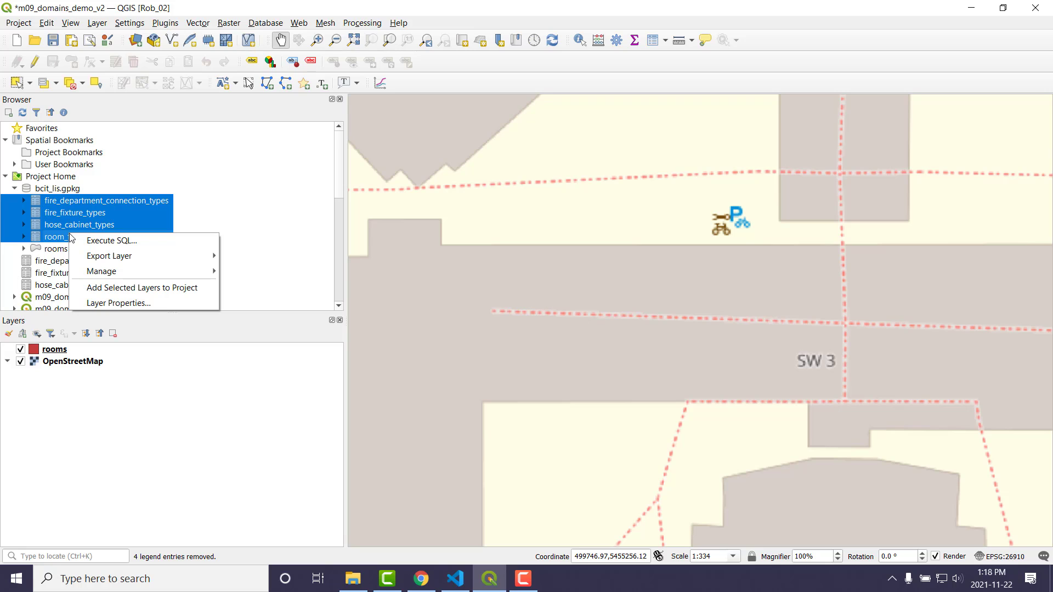
left_click(152, 288)
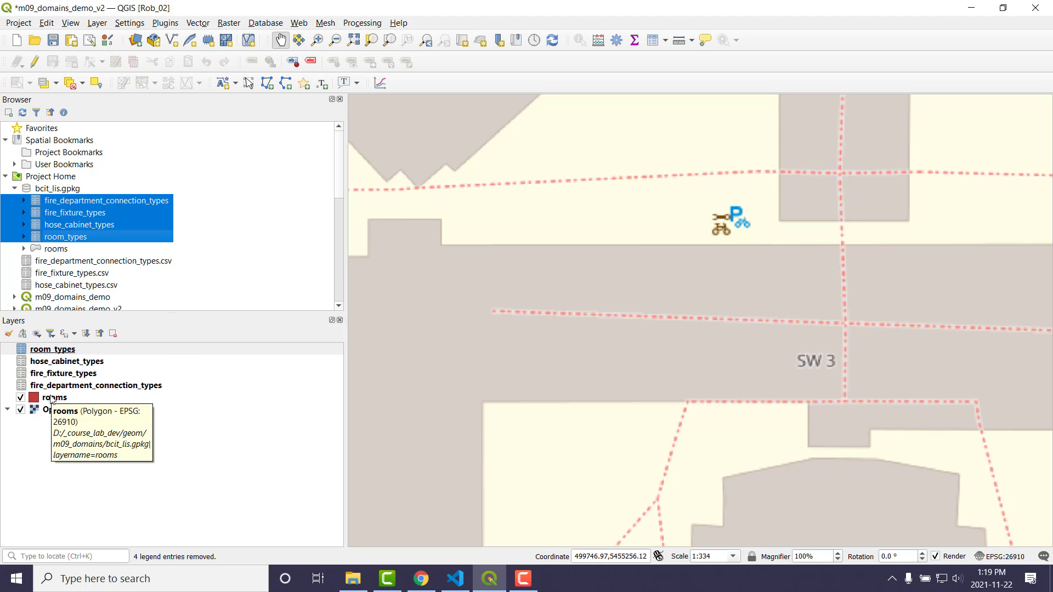
In Project Properties, add a relation with parent room_types.room_type_id and child rooms.room_type_id.
left_click(18, 22)
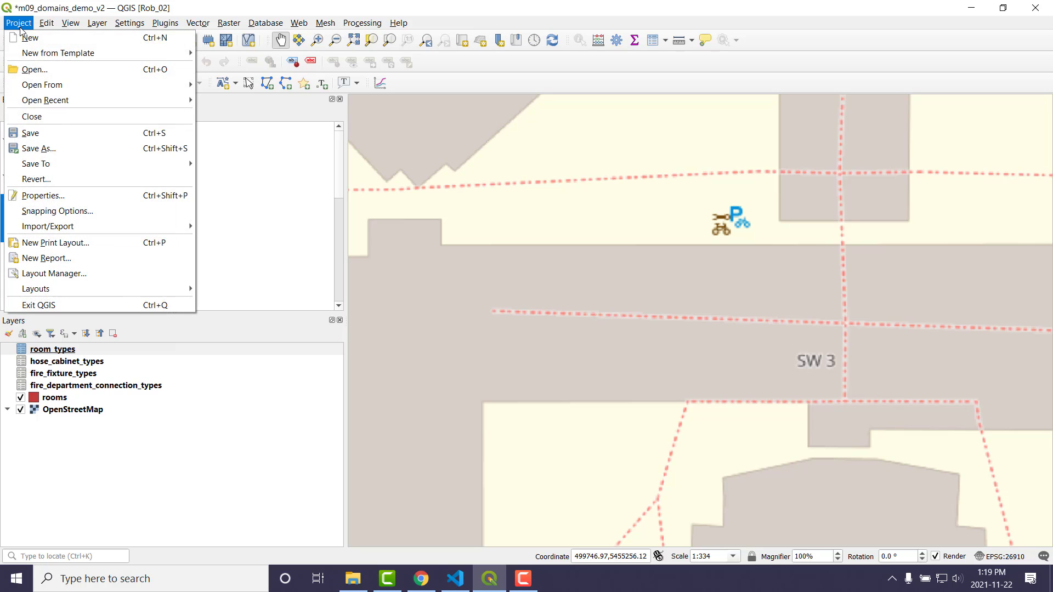
left_click(49, 197)
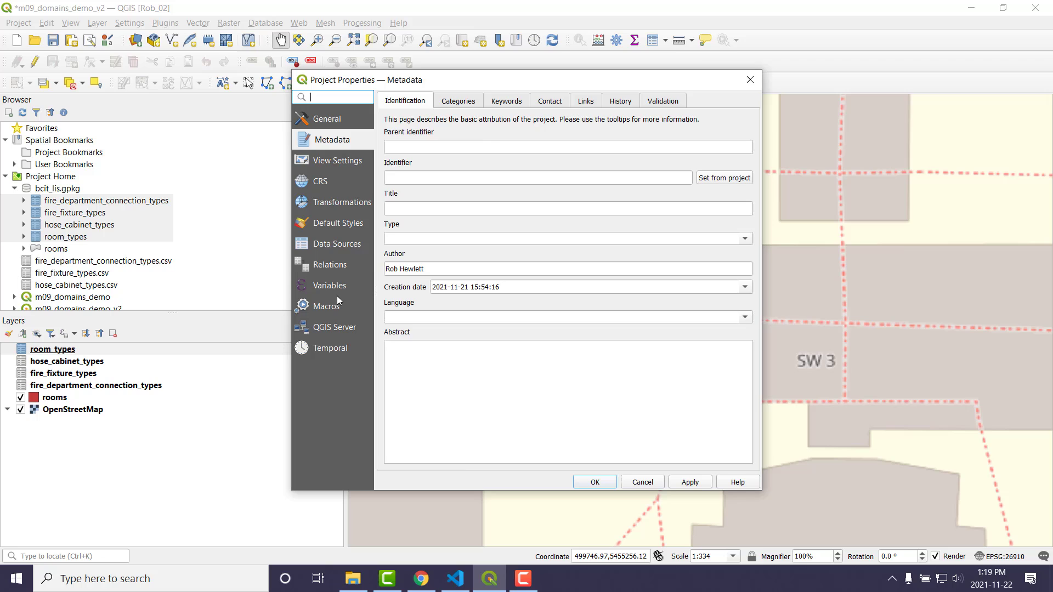
left_click(333, 267)
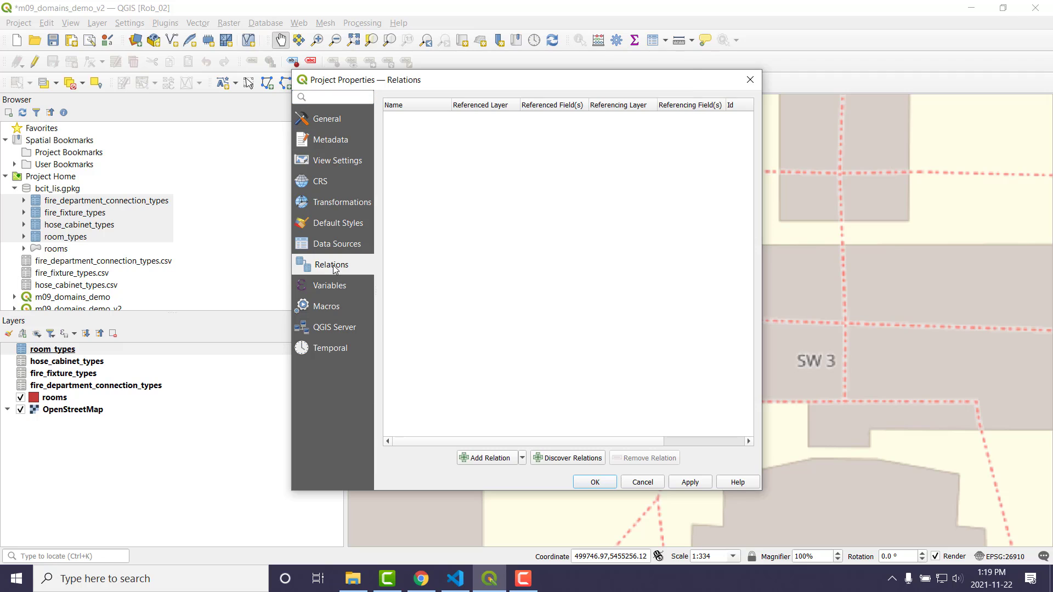
left_click(488, 458)
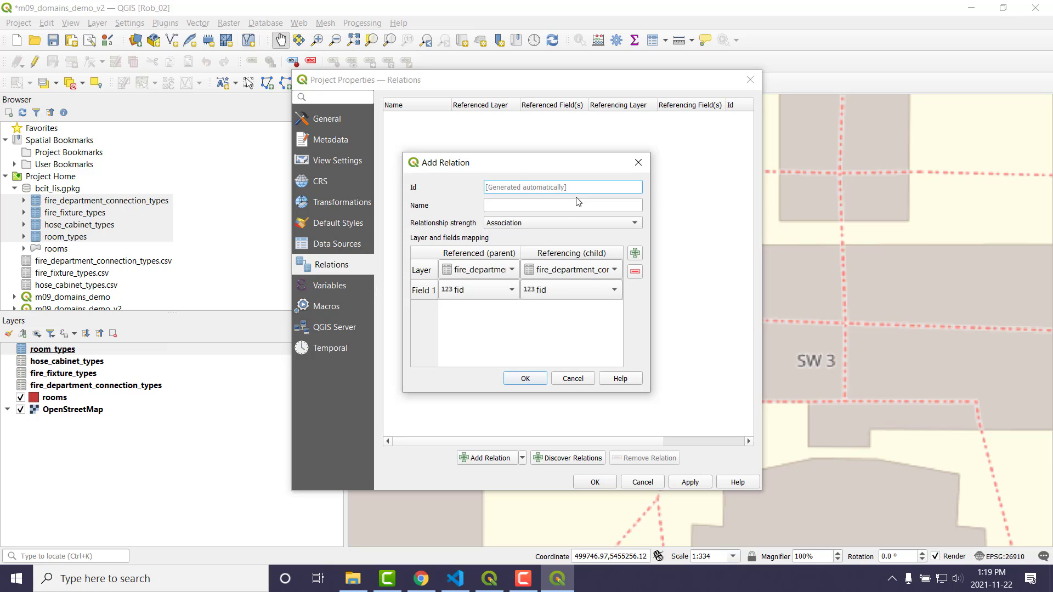
left_click_drag(514, 163, 515, 118)
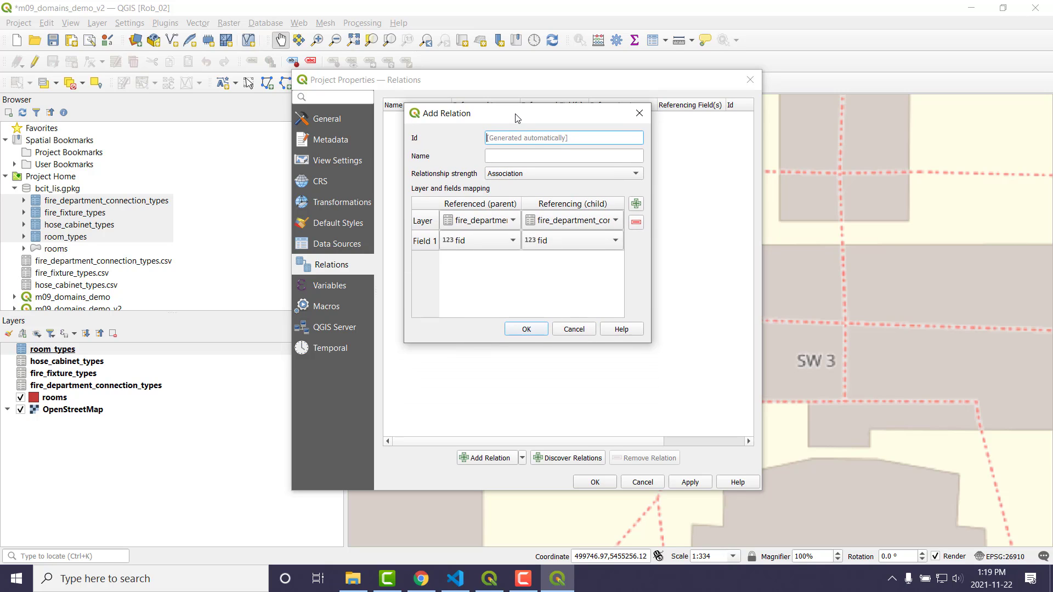
left_click(517, 157)
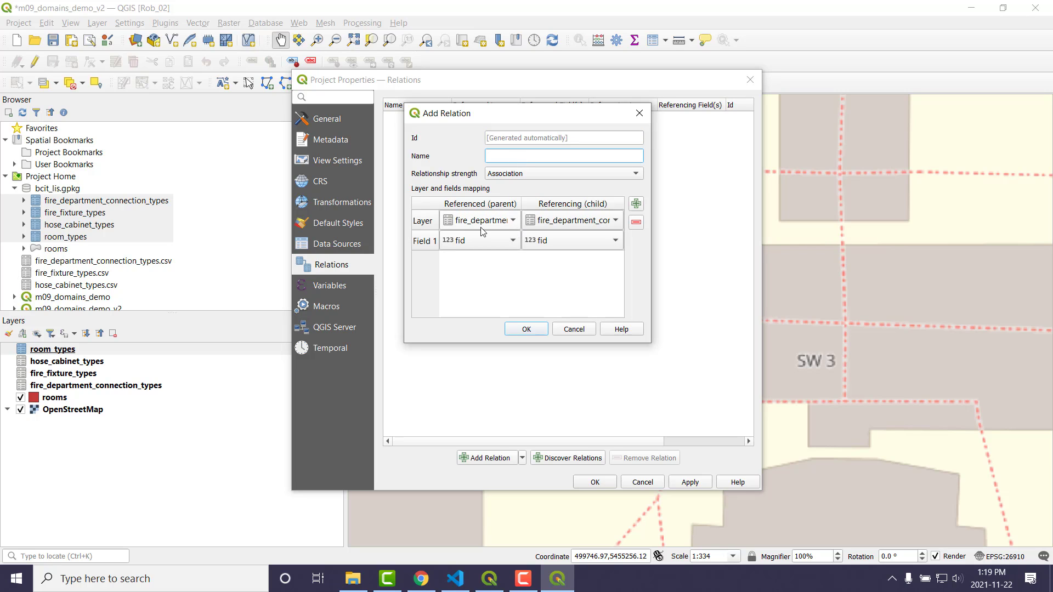
left_click(497, 225)
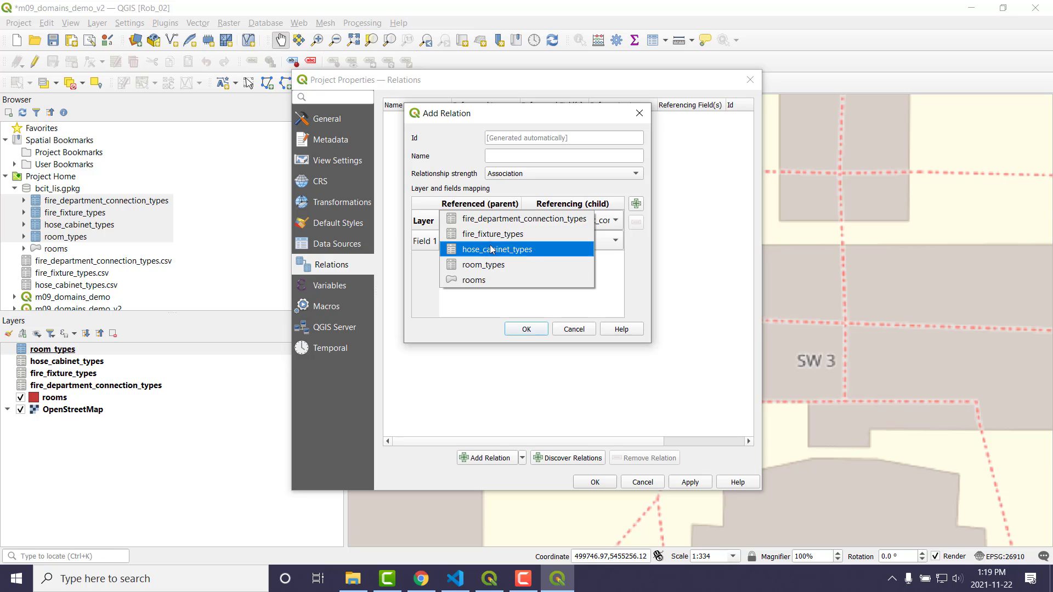
left_click(494, 265)
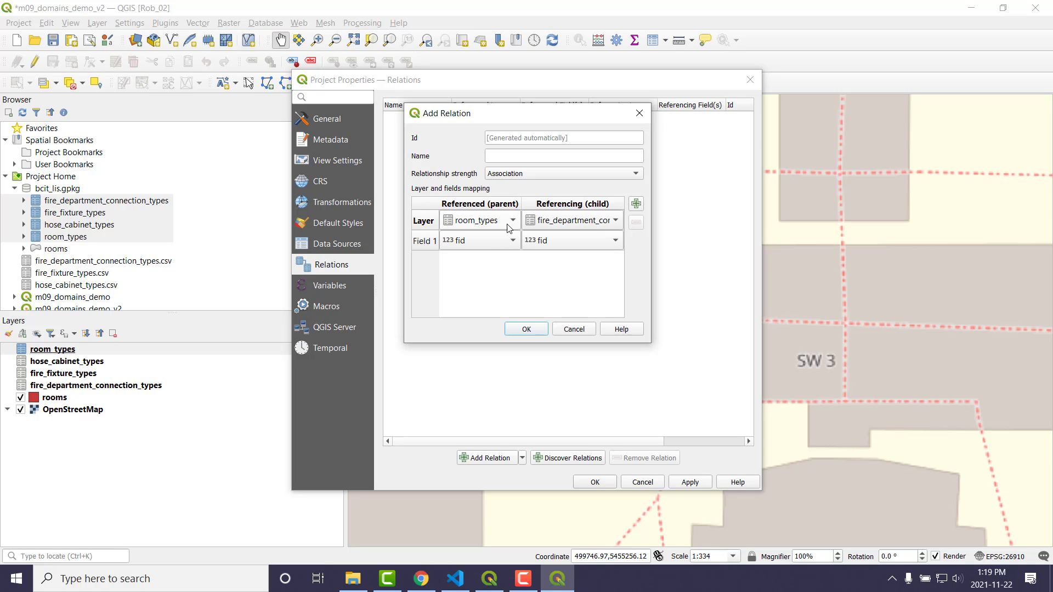
left_click(483, 246)
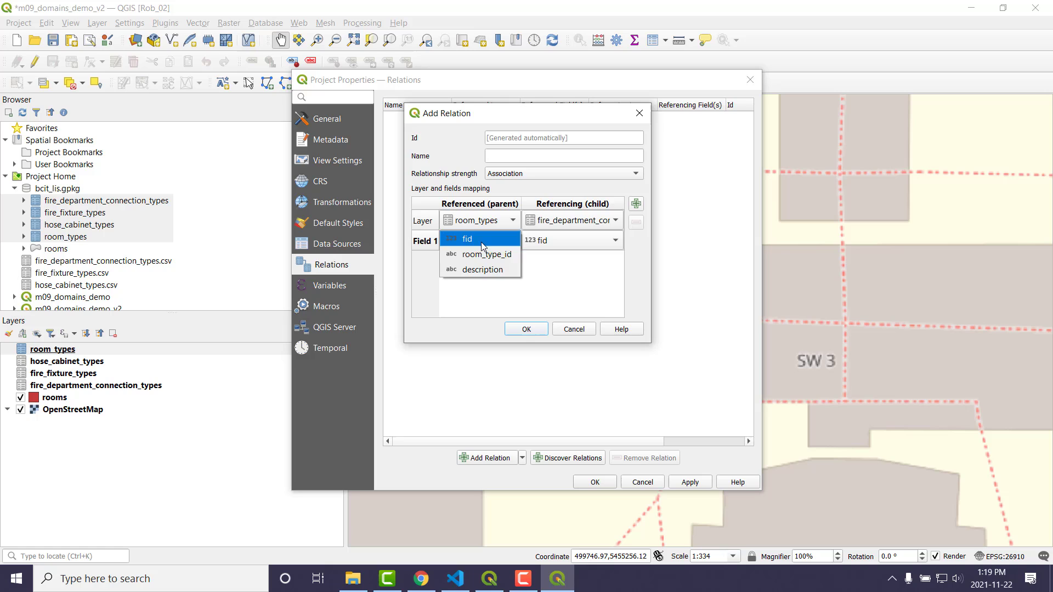
left_click(487, 255)
left_click(568, 222)
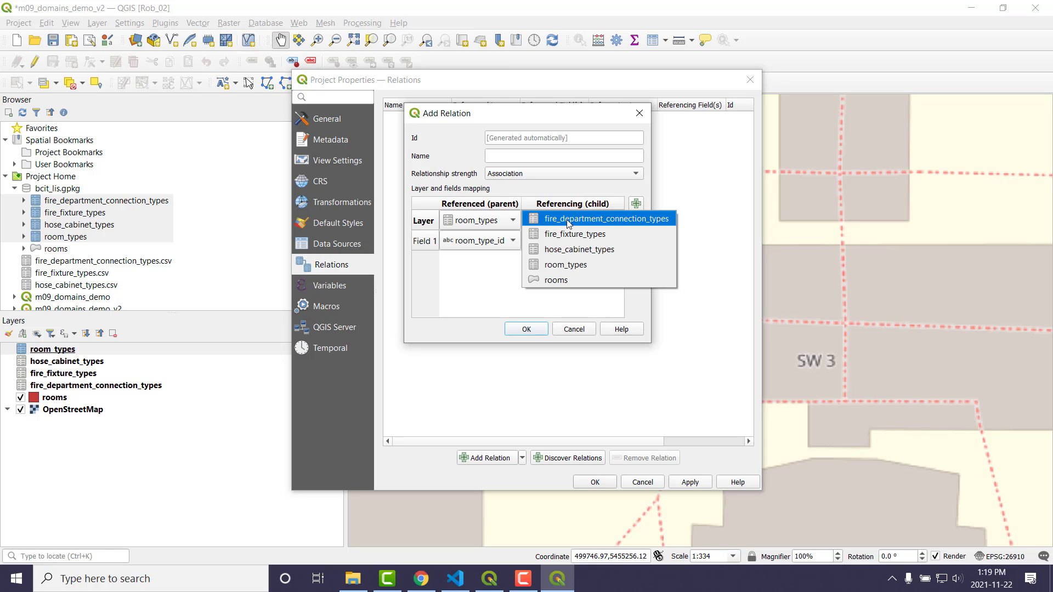
left_click(551, 280)
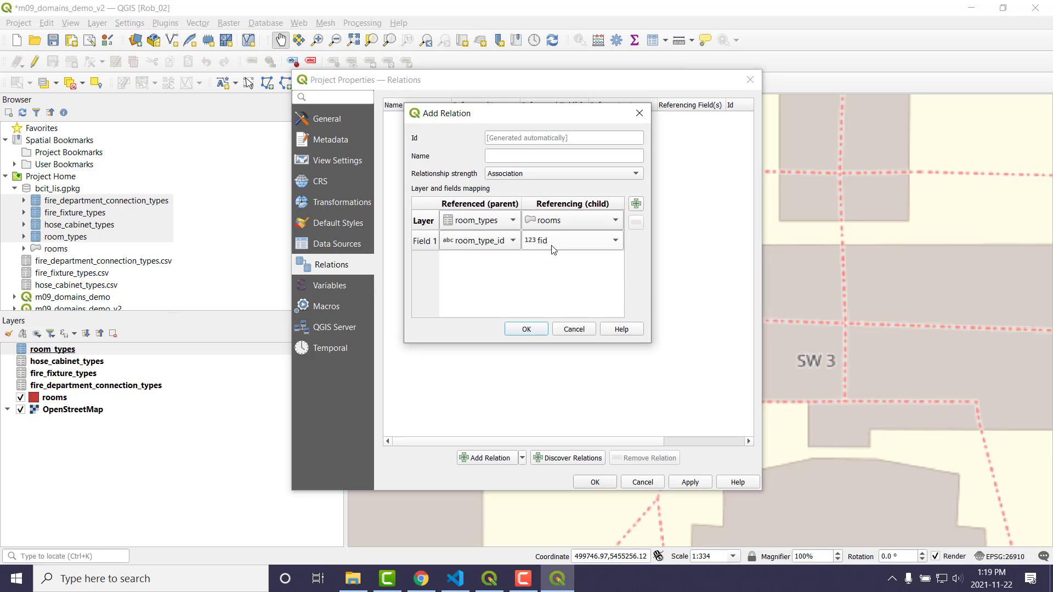
left_click(554, 240)
left_click(565, 273)
Name the relation room_types_rooms with Association strength and apply it to the project.
left_click(515, 157)
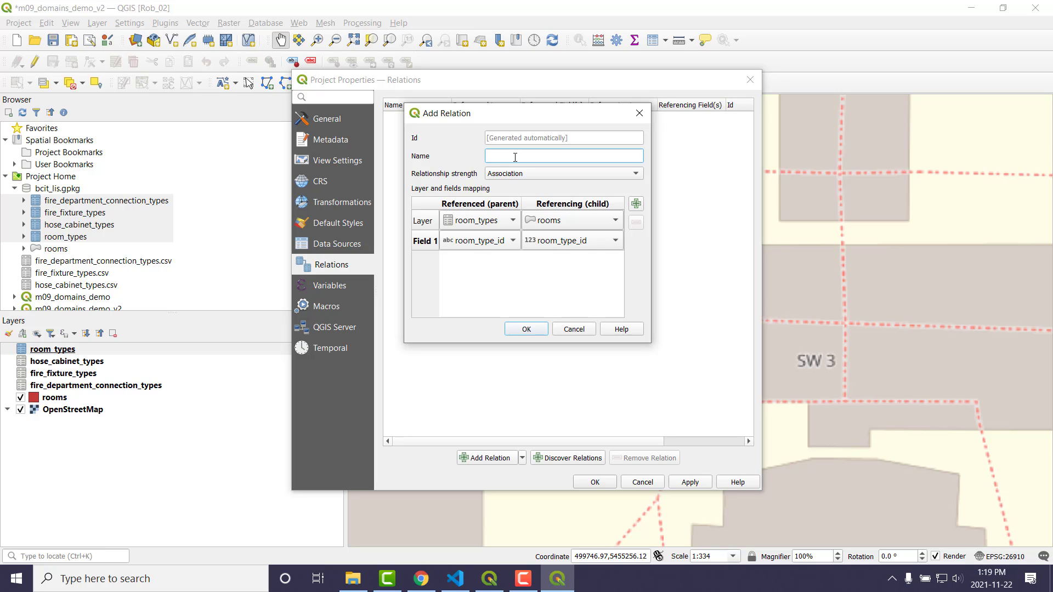
type("room_types_rooms")
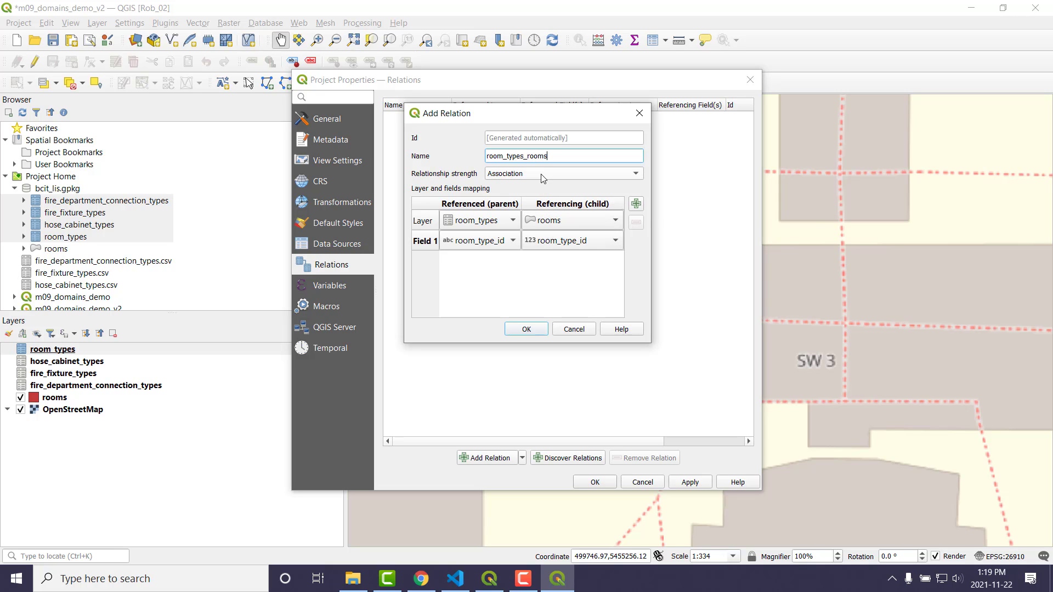
left_click(634, 176)
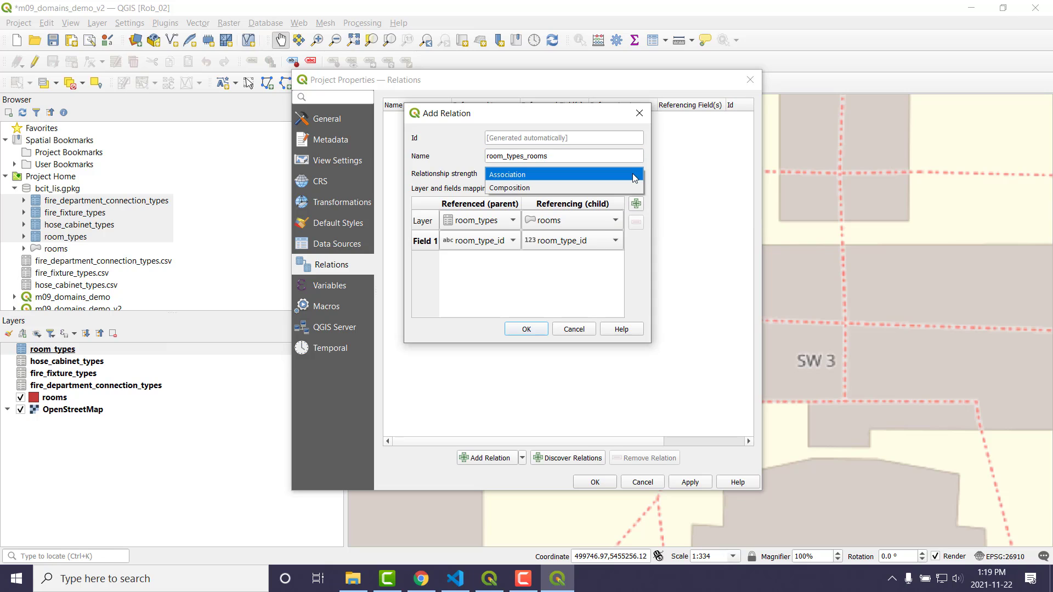
left_click(634, 176)
left_click(528, 330)
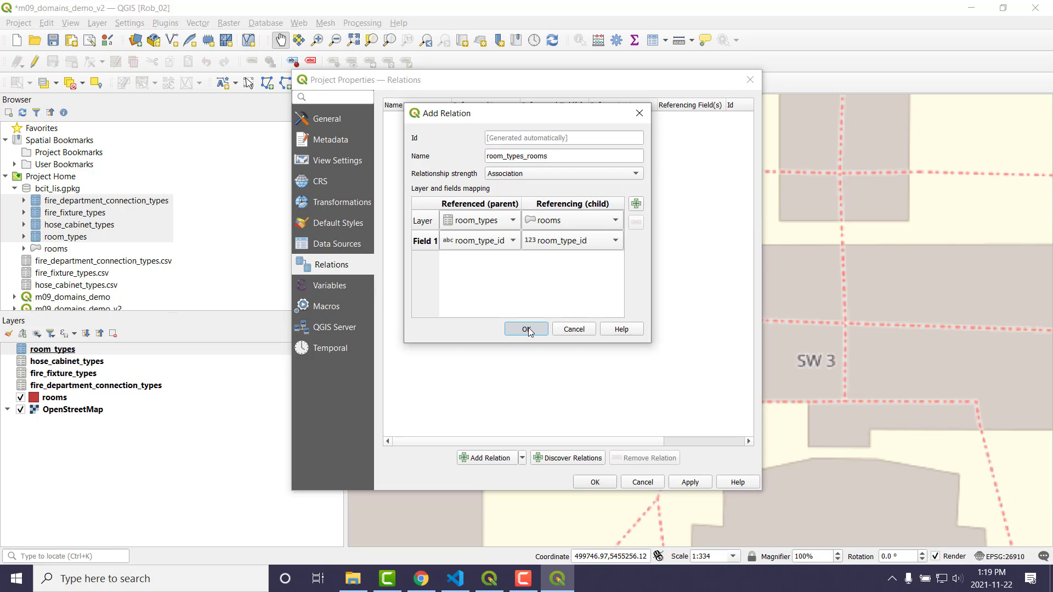
left_click(678, 486)
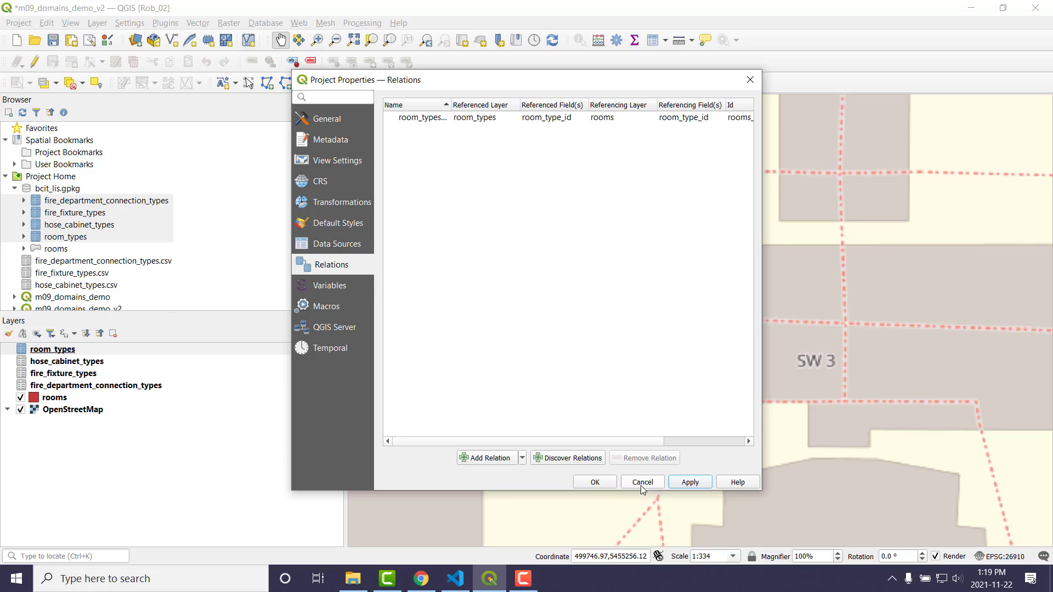
left_click(599, 484)
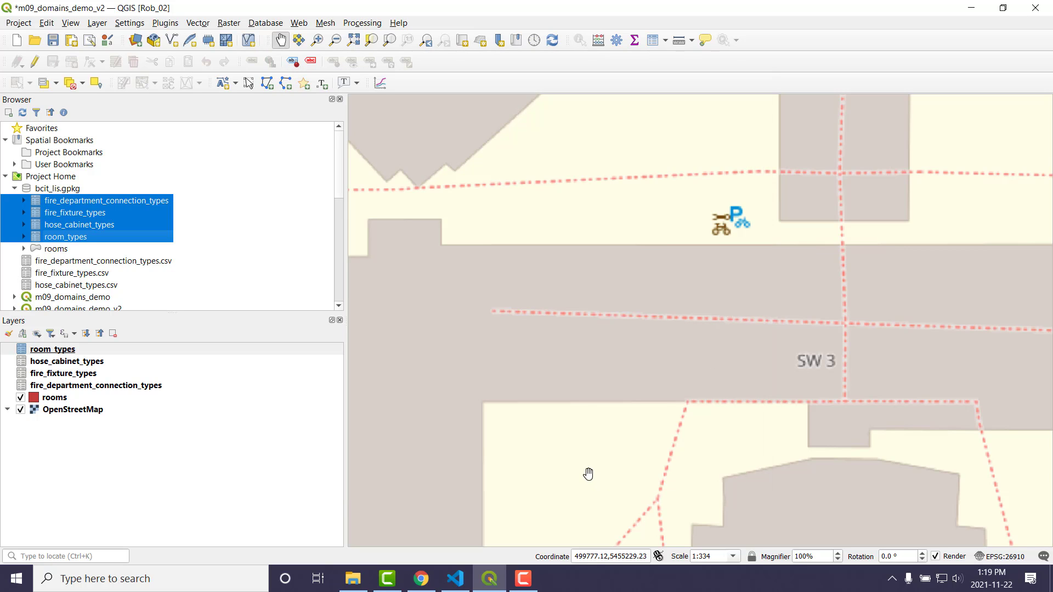
Start editing the rooms layer and draw a four-corner rectangular room polygon.
left_click(53, 400)
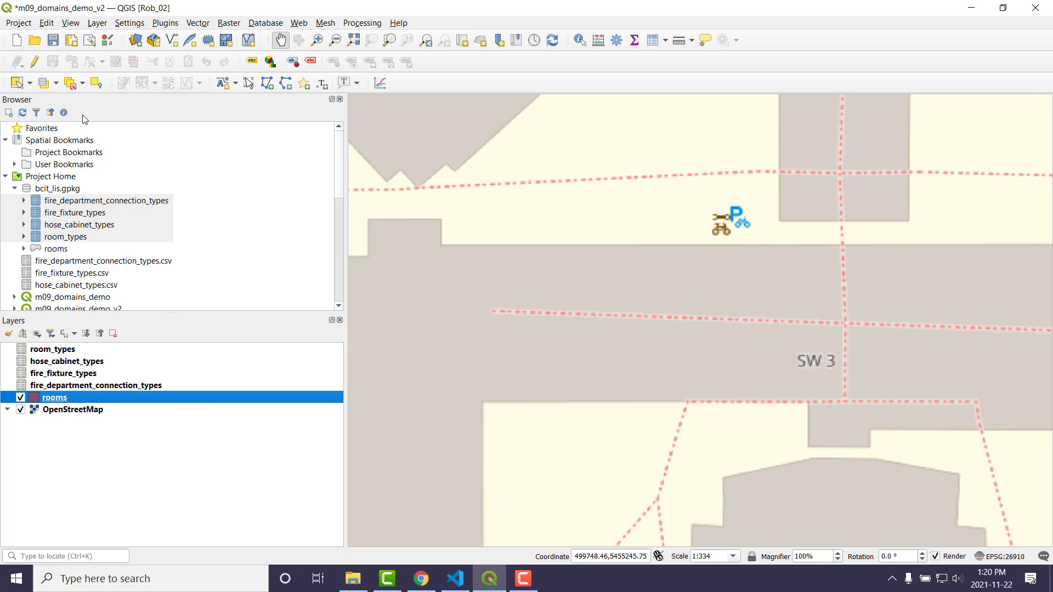
left_click(35, 62)
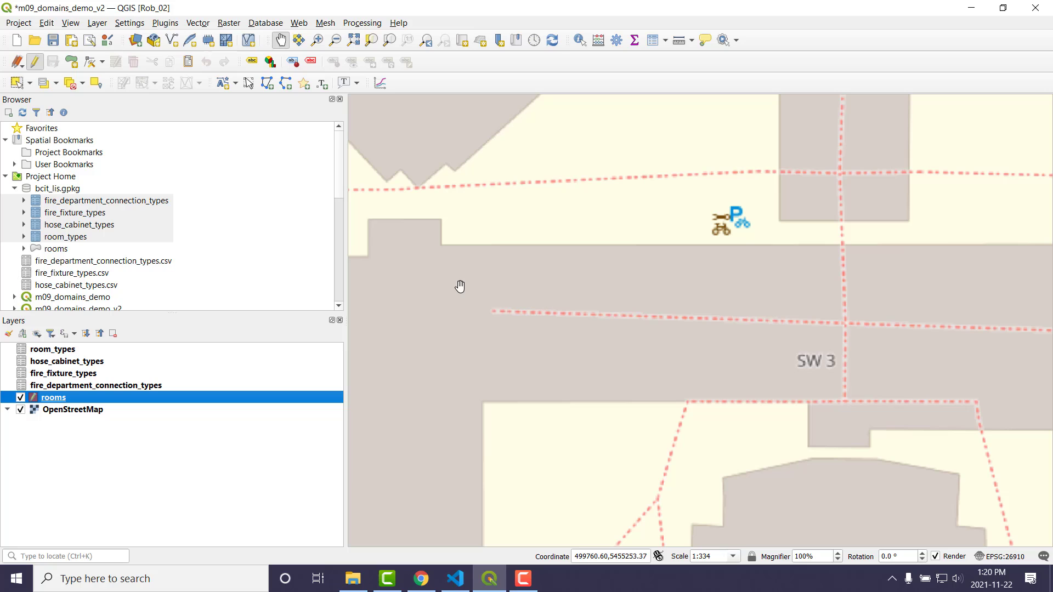
left_click(71, 61)
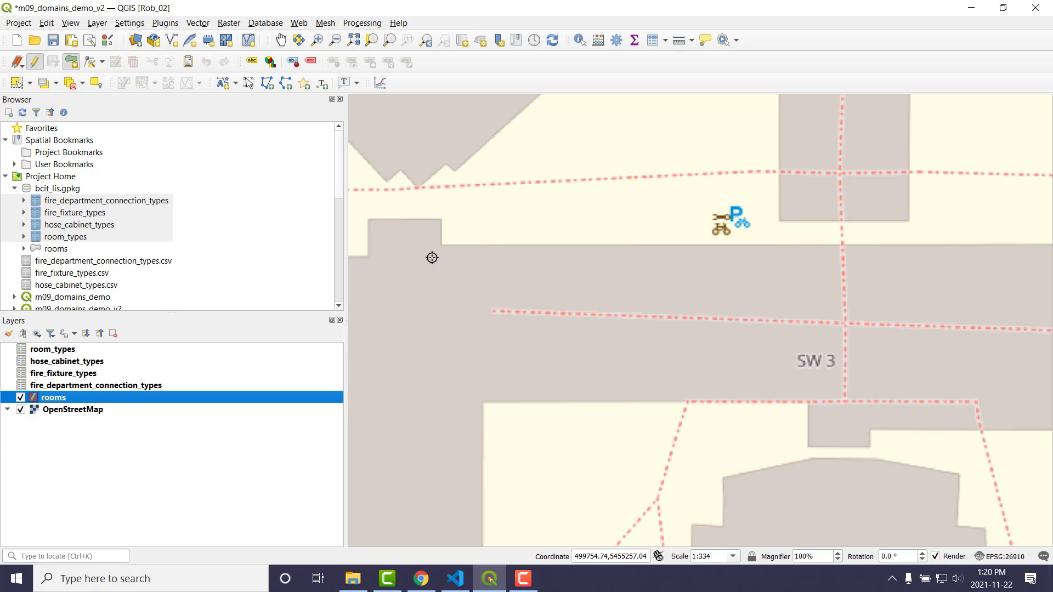
left_click(468, 249)
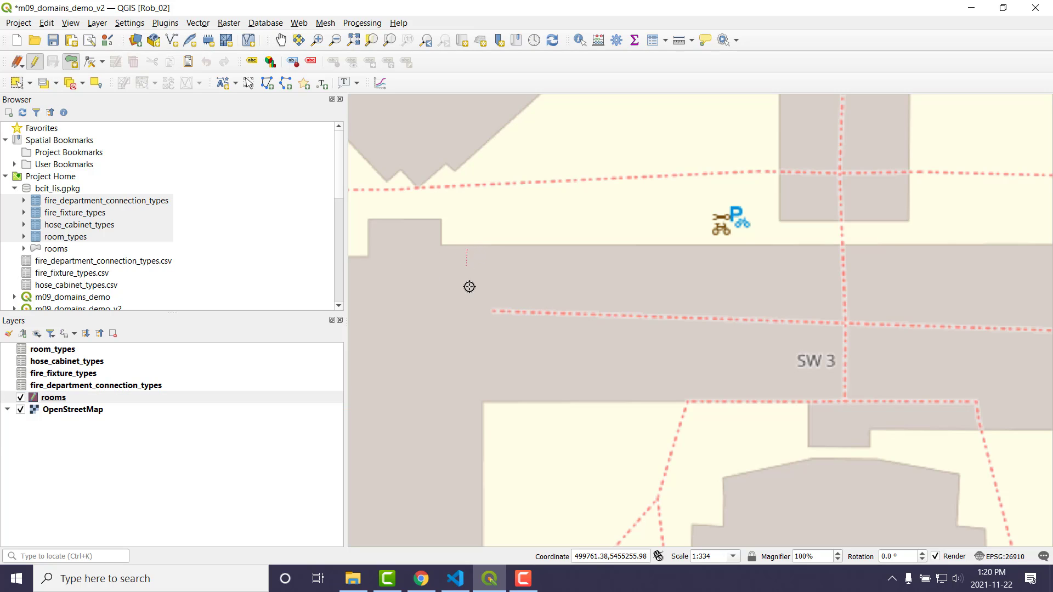
left_click(468, 325)
left_click(558, 325)
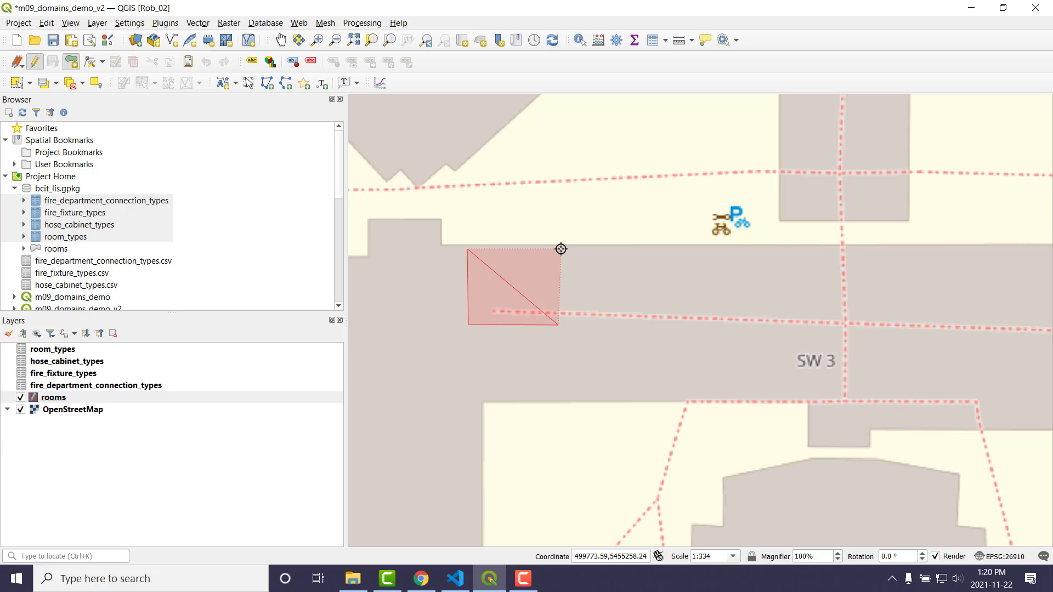
left_click(557, 249)
right_click(557, 249)
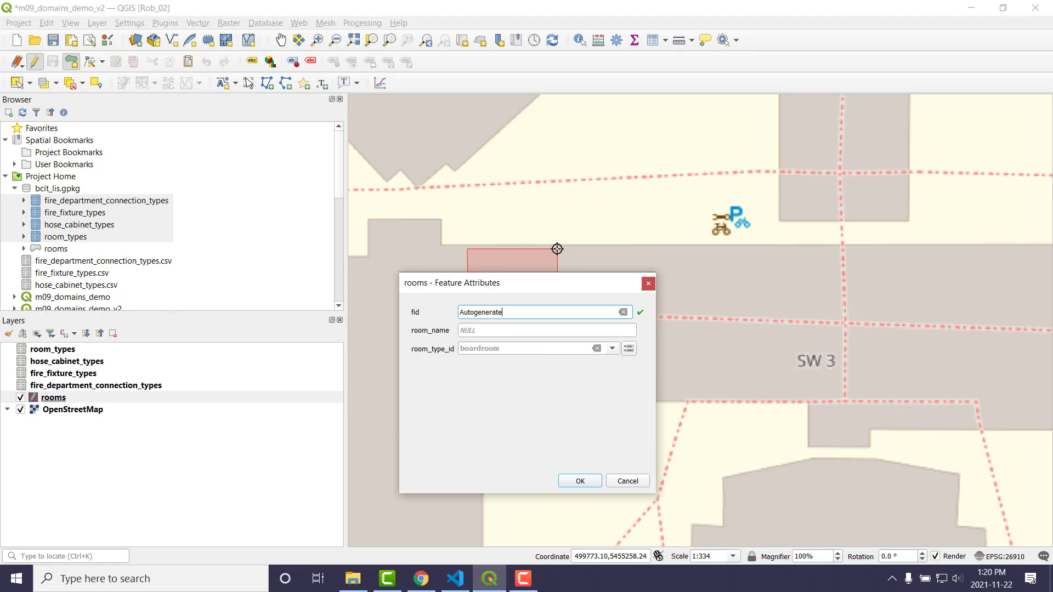
Set the new room's room_name to sw03-2635 and room type to lab.
left_click(495, 331)
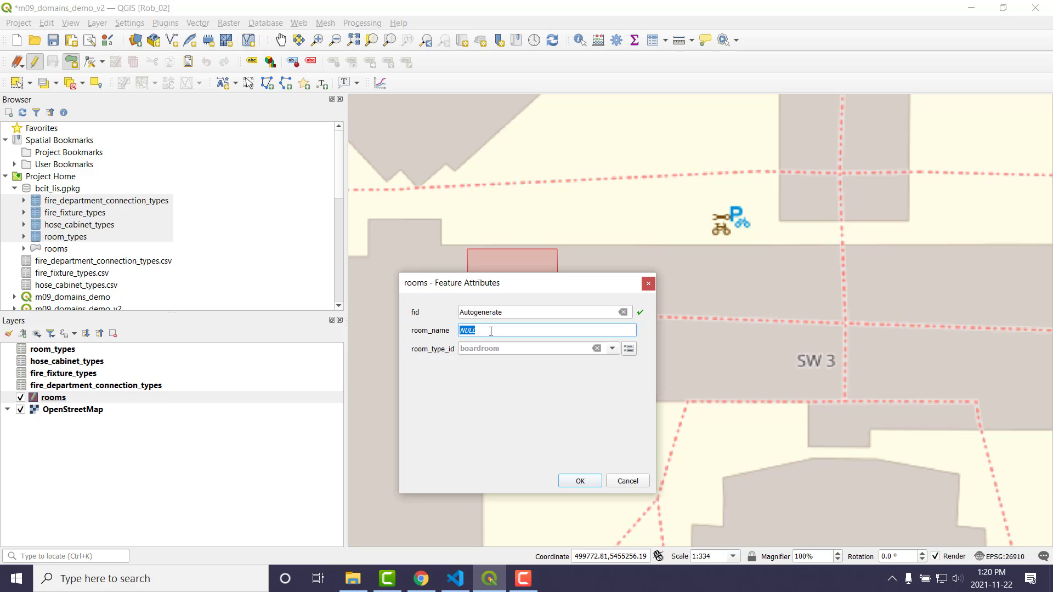
type("sw03-2635")
left_click(553, 353)
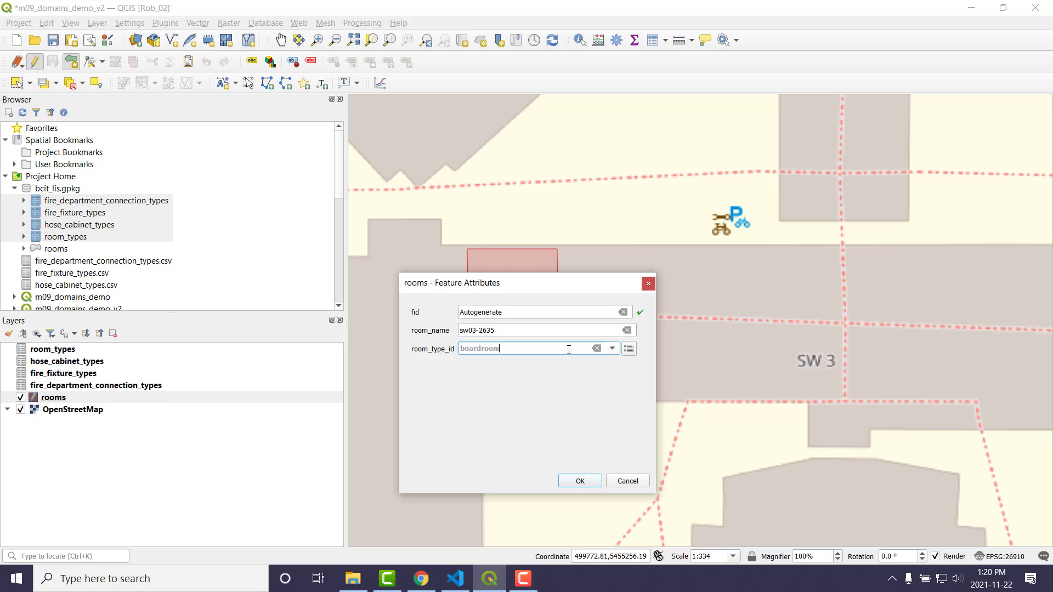
left_click(613, 350)
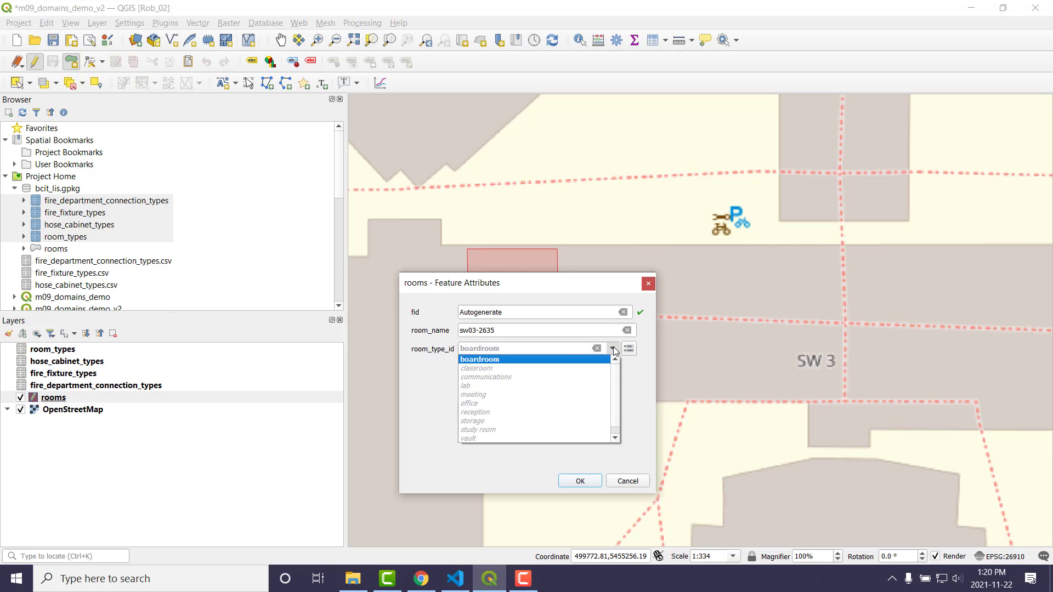
left_click(498, 391)
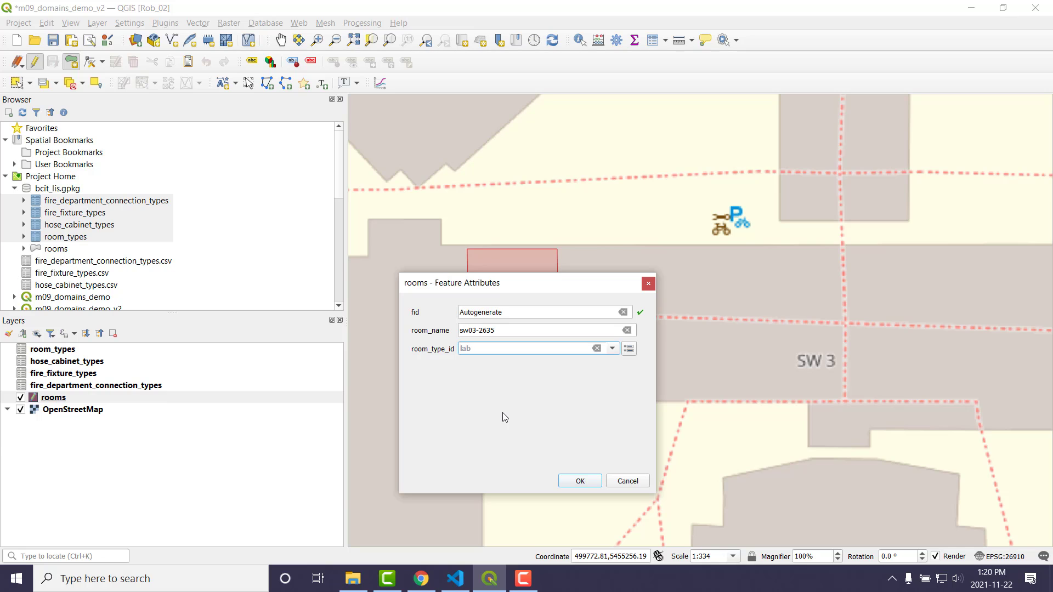
left_click(580, 481)
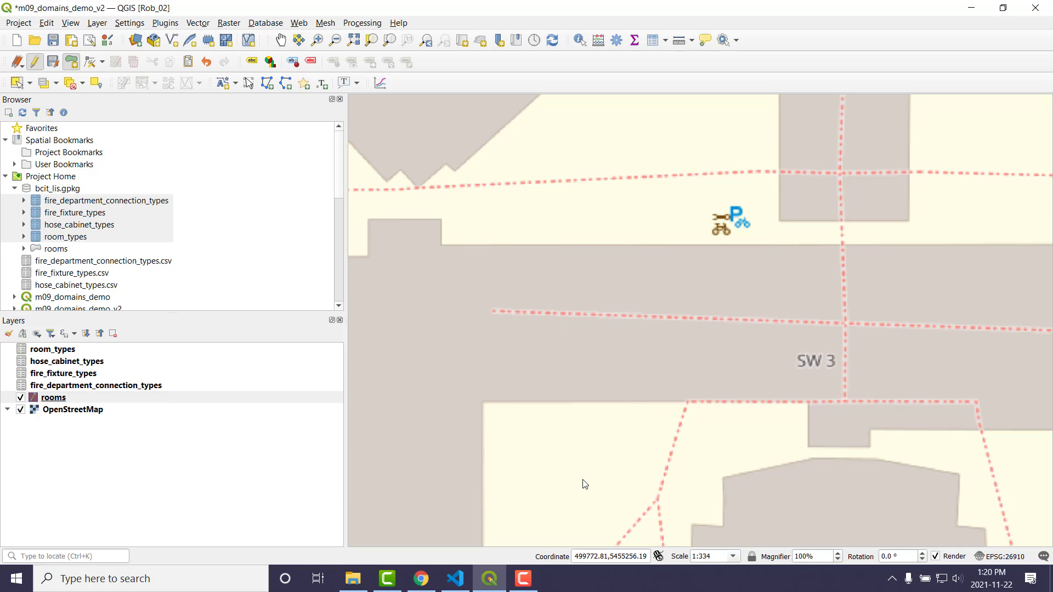